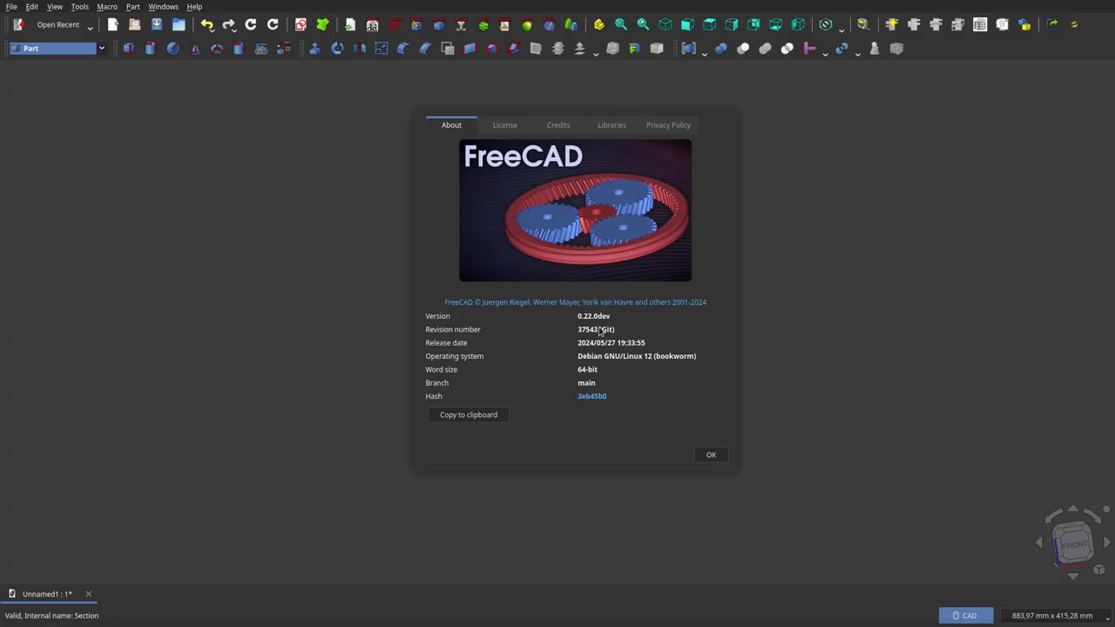
# Close the About FreeCAD dialog to bring back the stacked-circle spiral section curve.
pyautogui.click(719, 457)
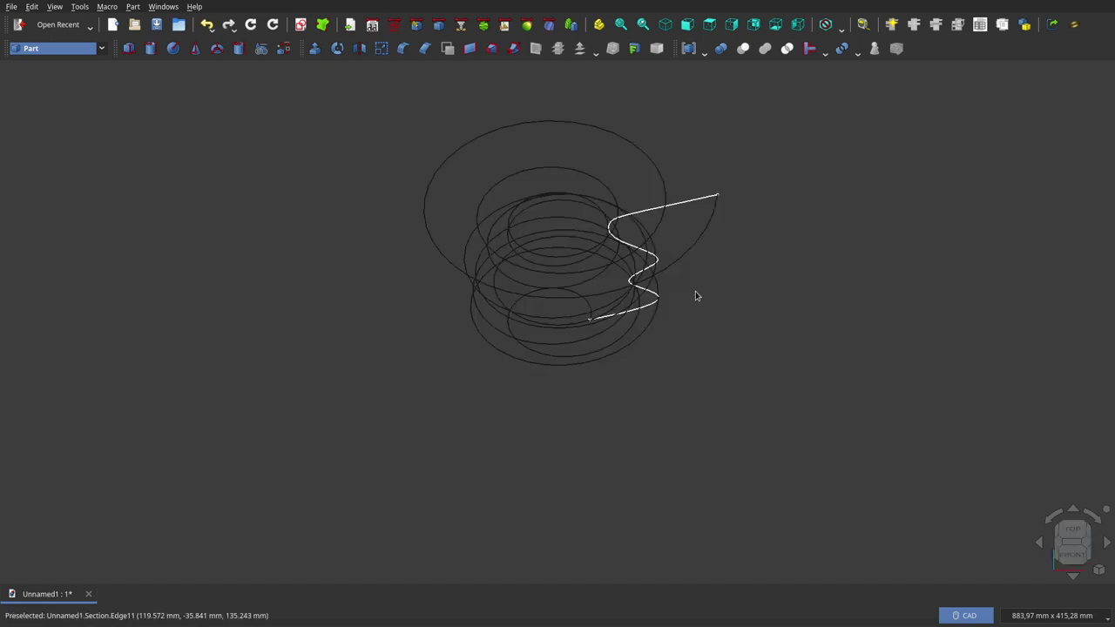
pyautogui.moveTo(579, 315)
pyautogui.mouseDown(button='middle')
pyautogui.moveTo(568, 249)
pyautogui.moveTo(610, 174)
pyautogui.mouseUp(button='middle')
pyautogui.click(687, 24)
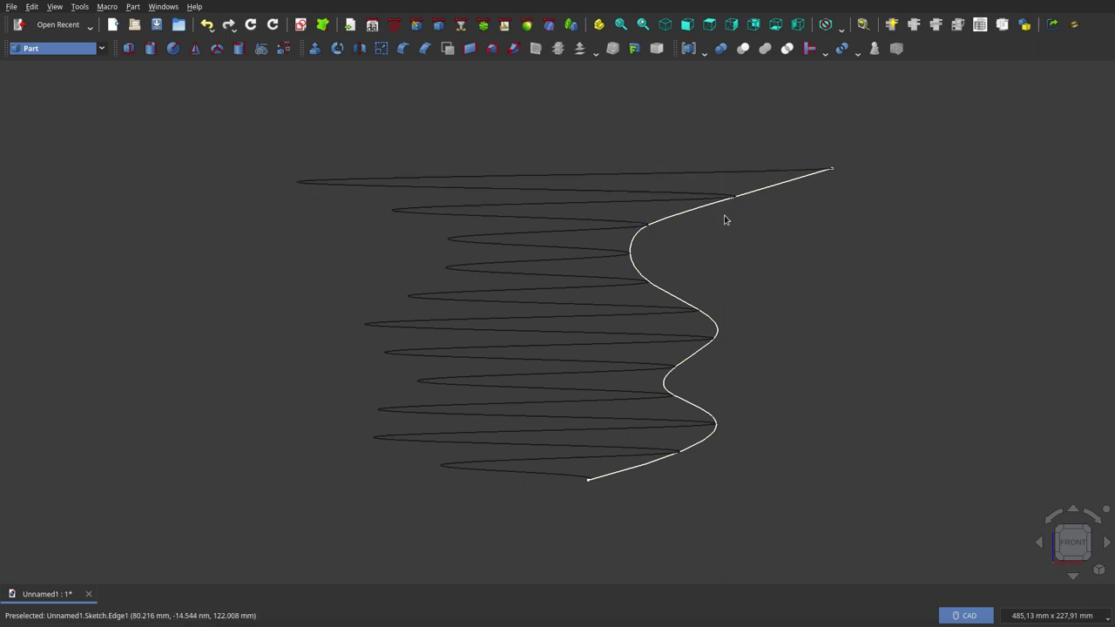
pyautogui.moveTo(790, 215)
pyautogui.mouseDown(button='middle')
pyautogui.moveTo(771, 222)
pyautogui.moveTo(804, 221)
pyautogui.moveTo(764, 236)
pyautogui.moveTo(796, 142)
pyautogui.moveTo(717, 240)
pyautogui.moveTo(821, 194)
pyautogui.moveTo(825, 164)
pyautogui.moveTo(722, 244)
pyautogui.moveTo(543, 349)
pyautogui.moveTo(781, 261)
pyautogui.mouseUp(button='middle')
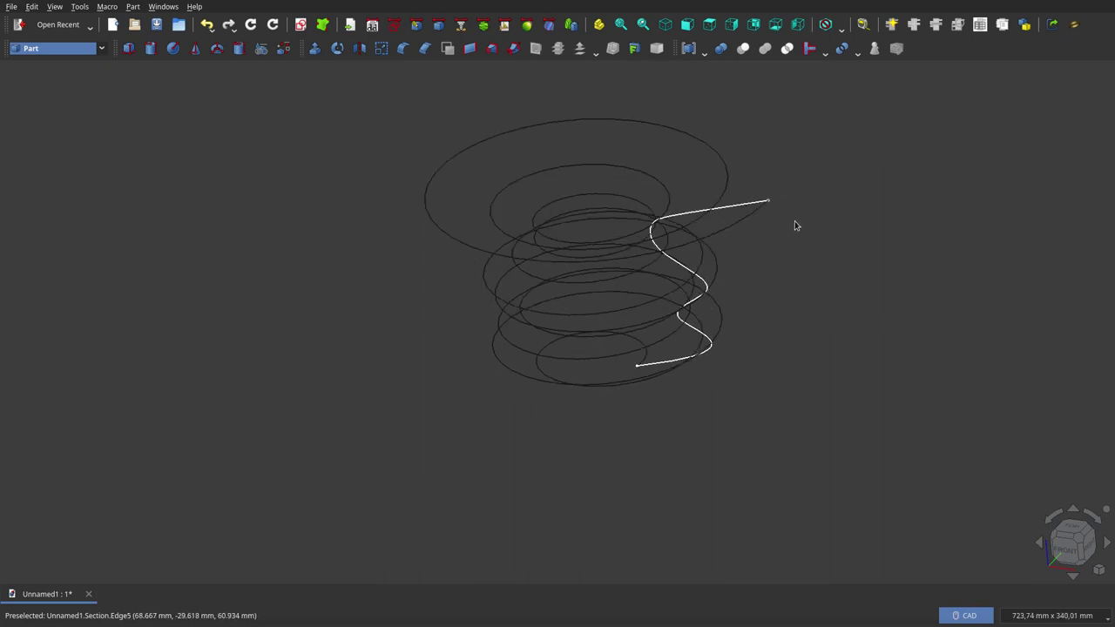
pyautogui.scroll(3, 794, 226)
pyautogui.moveTo(680, 321)
pyautogui.mouseDown(button='middle')
pyautogui.moveTo(683, 271)
pyautogui.moveTo(703, 298)
pyautogui.mouseUp(button='middle')
pyautogui.scroll(-2, 703, 302)
pyautogui.moveTo(532, 455)
pyautogui.mouseDown(button='middle')
pyautogui.moveTo(532, 424)
pyautogui.moveTo(535, 456)
pyautogui.mouseUp(button='middle')
pyautogui.scroll(2, 627, 366)
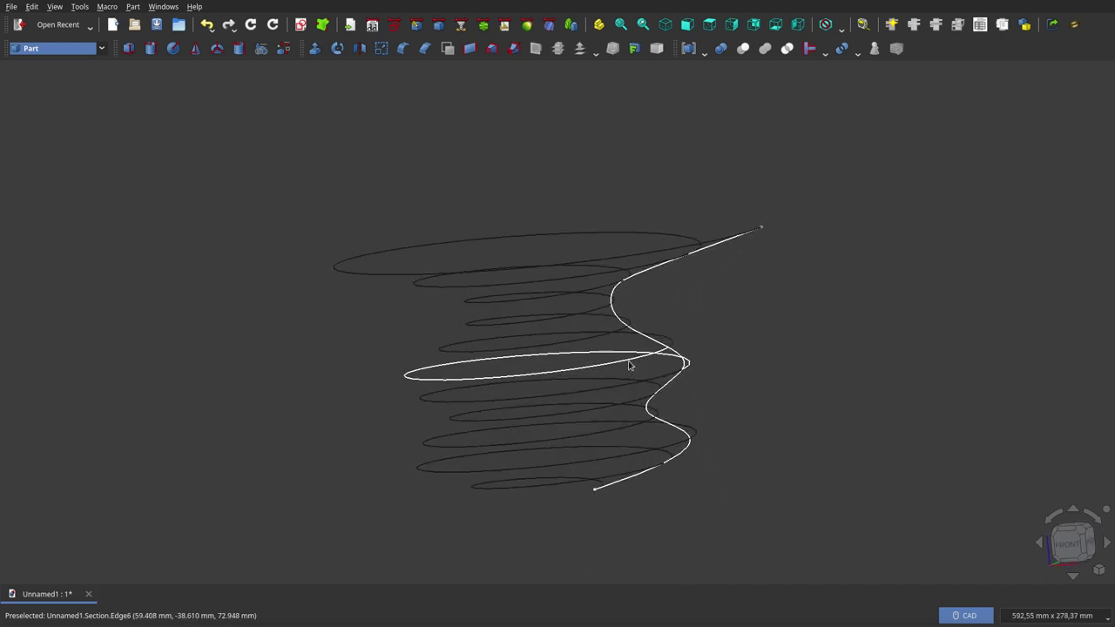
pyautogui.scroll(2, 627, 366)
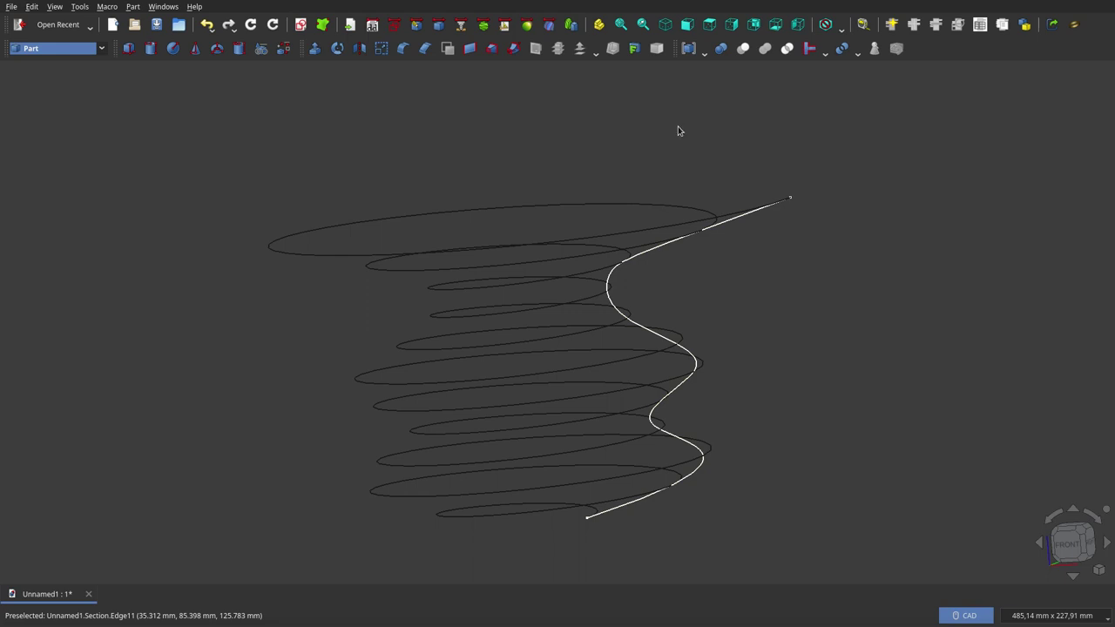
# Open a new Unnamed2 document and begin an empty Sketcher sketch on the XZ-Plane.
pyautogui.click(112, 25)
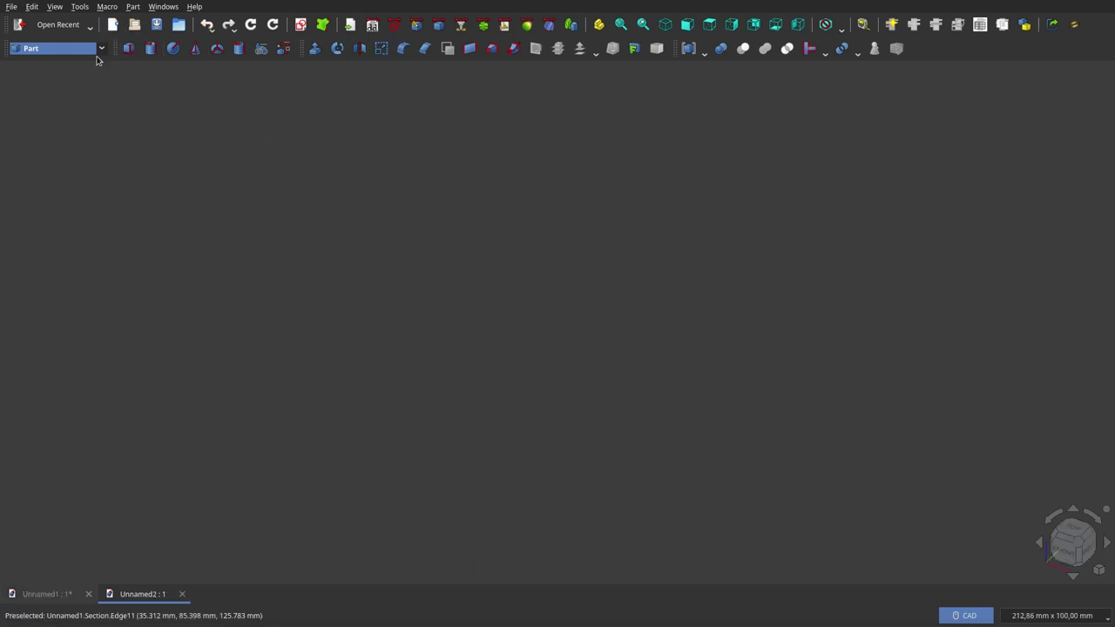
pyautogui.click(394, 24)
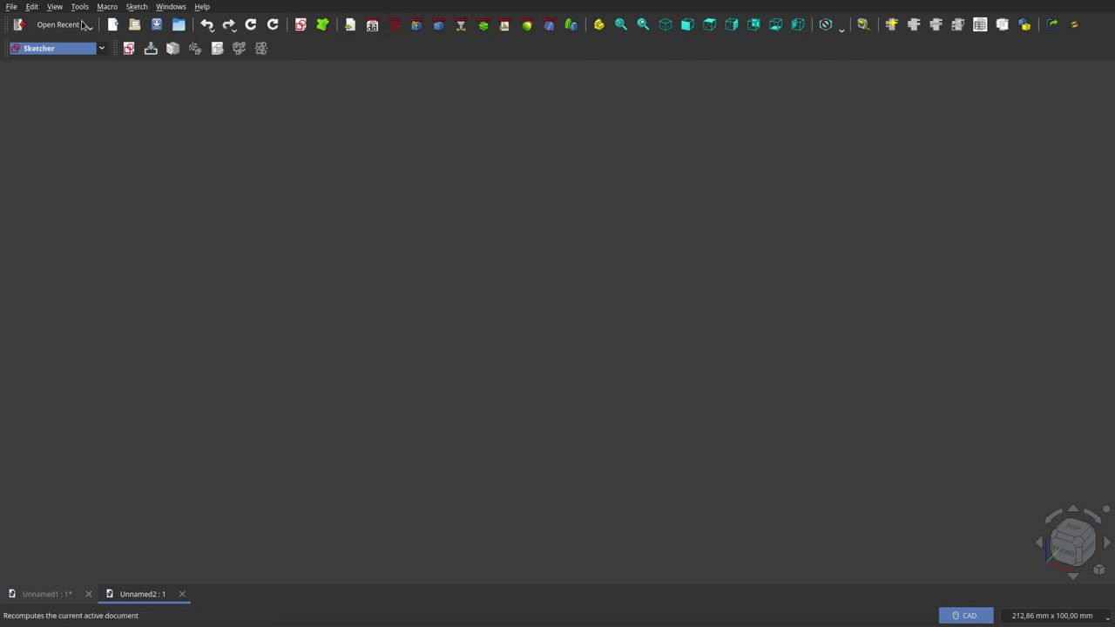
pyautogui.click(129, 50)
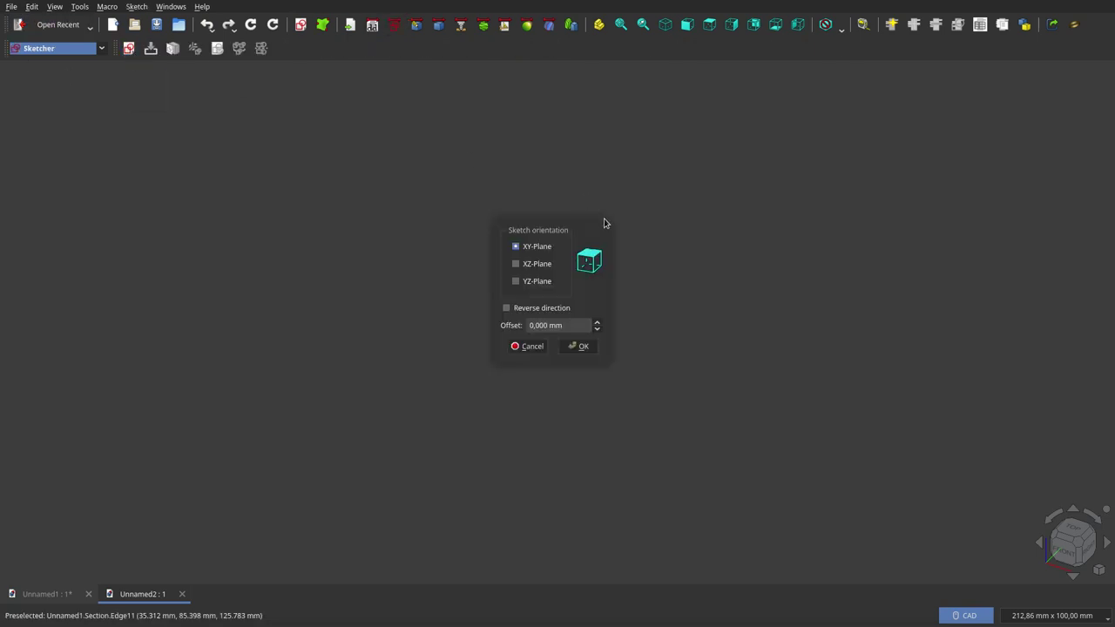
pyautogui.click(537, 265)
pyautogui.click(584, 347)
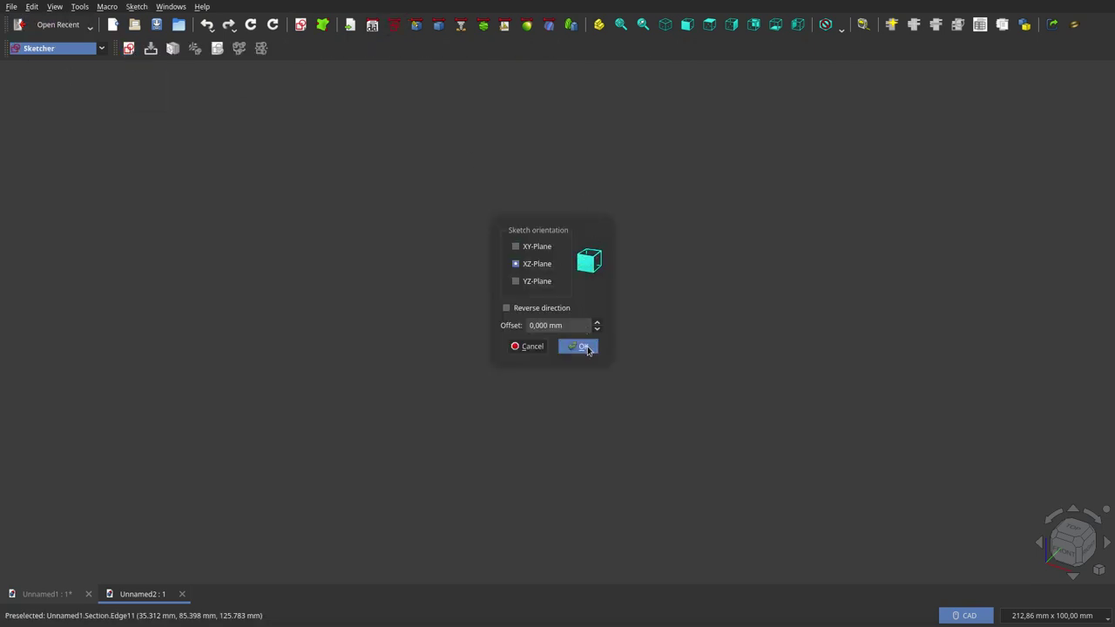
pyautogui.scroll(-2, 624, 270)
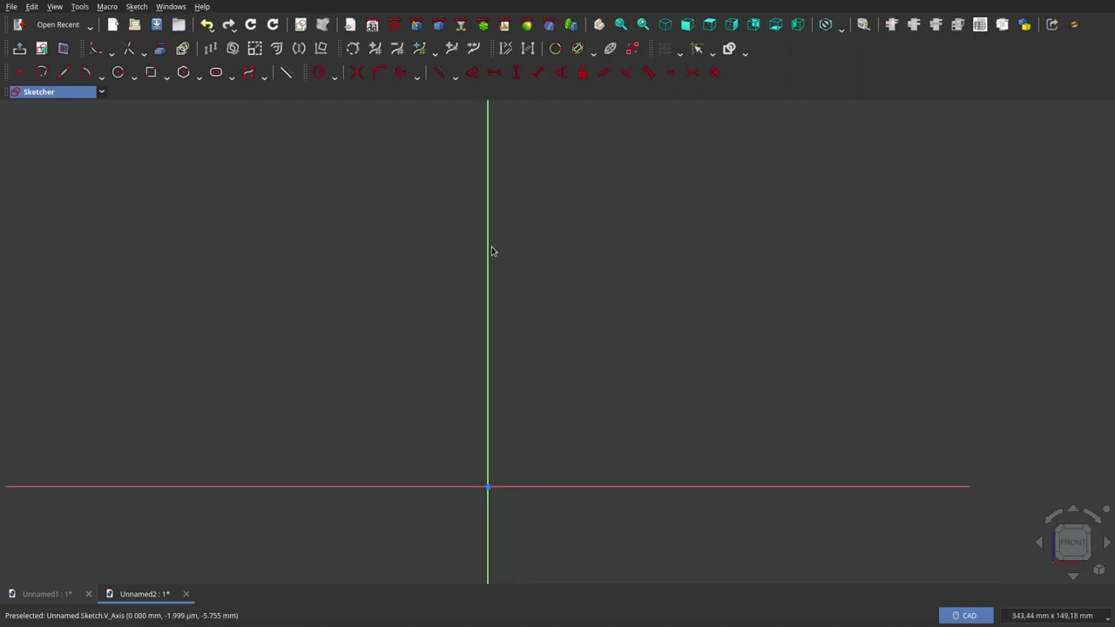
# Draw an eight-pole S-shaped B-spline from the horizontal axis up to the upper right.
pyautogui.click(249, 74)
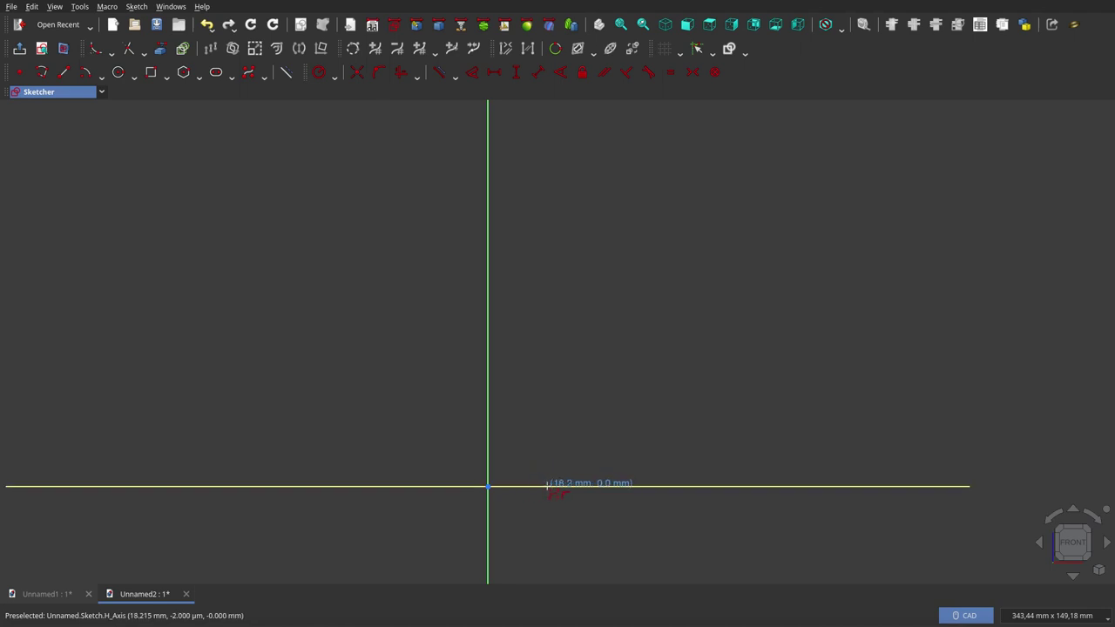
pyautogui.click(548, 486)
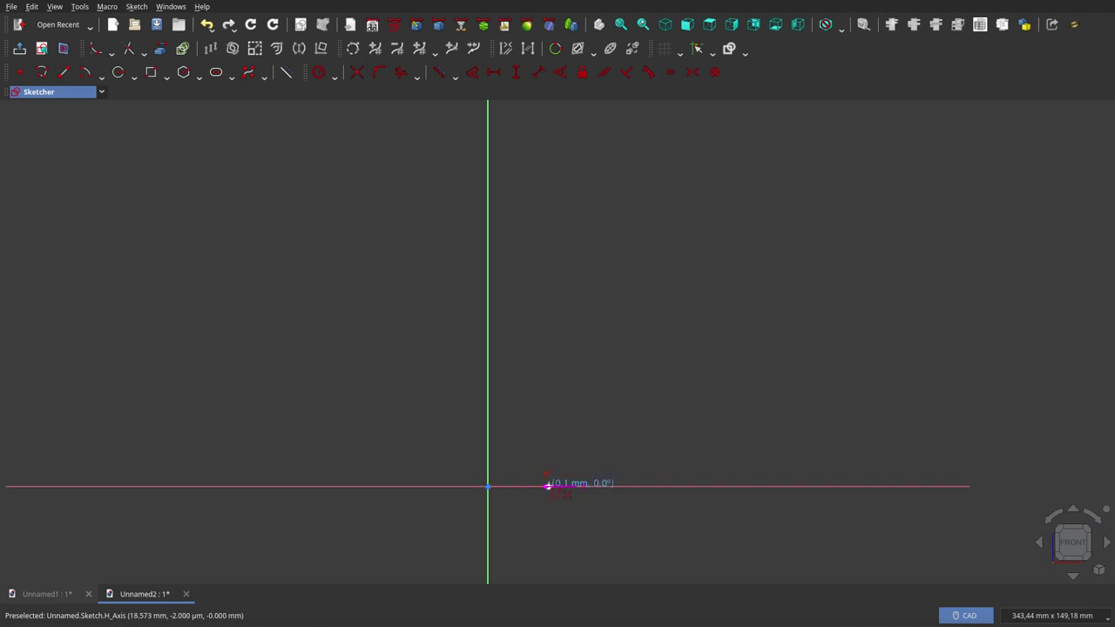
pyautogui.click(703, 454)
pyautogui.click(596, 394)
pyautogui.click(571, 311)
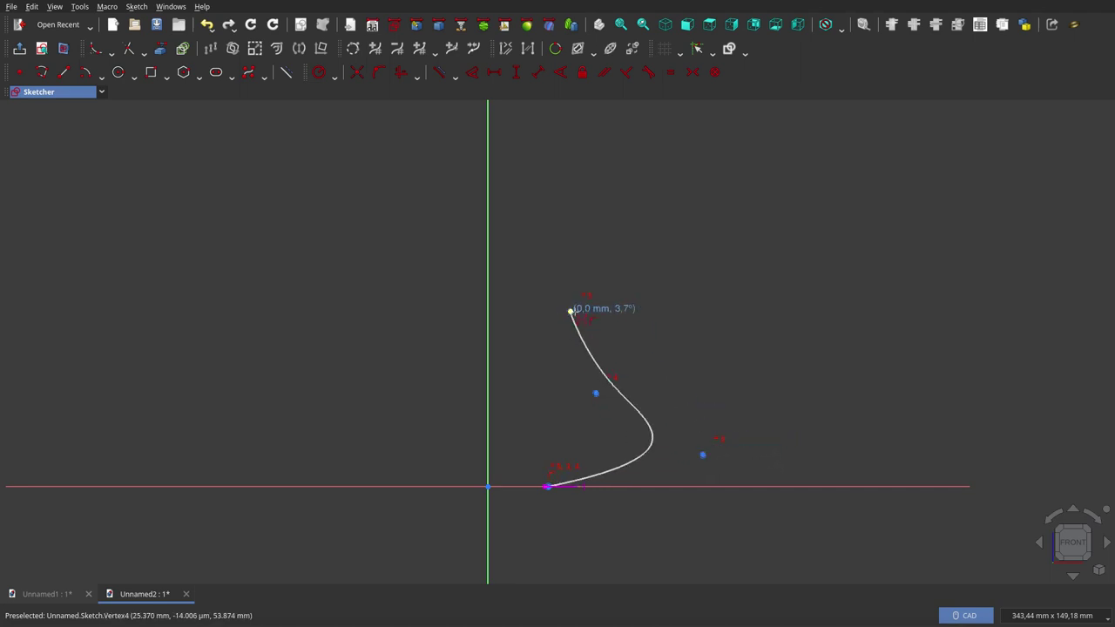
pyautogui.click(715, 308)
pyautogui.click(778, 253)
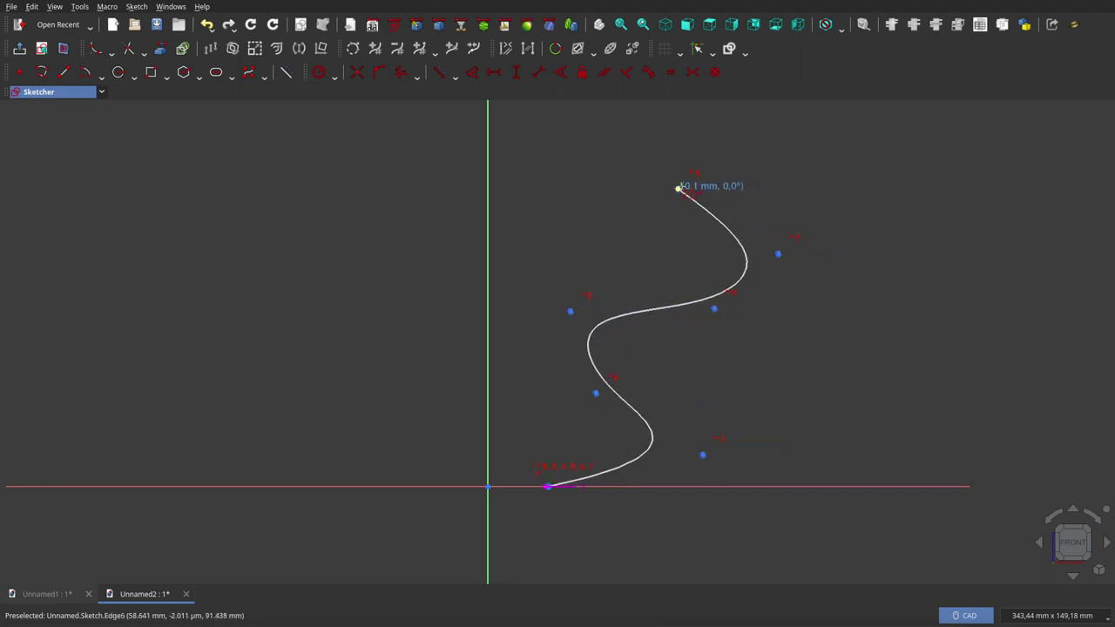
pyautogui.click(678, 189)
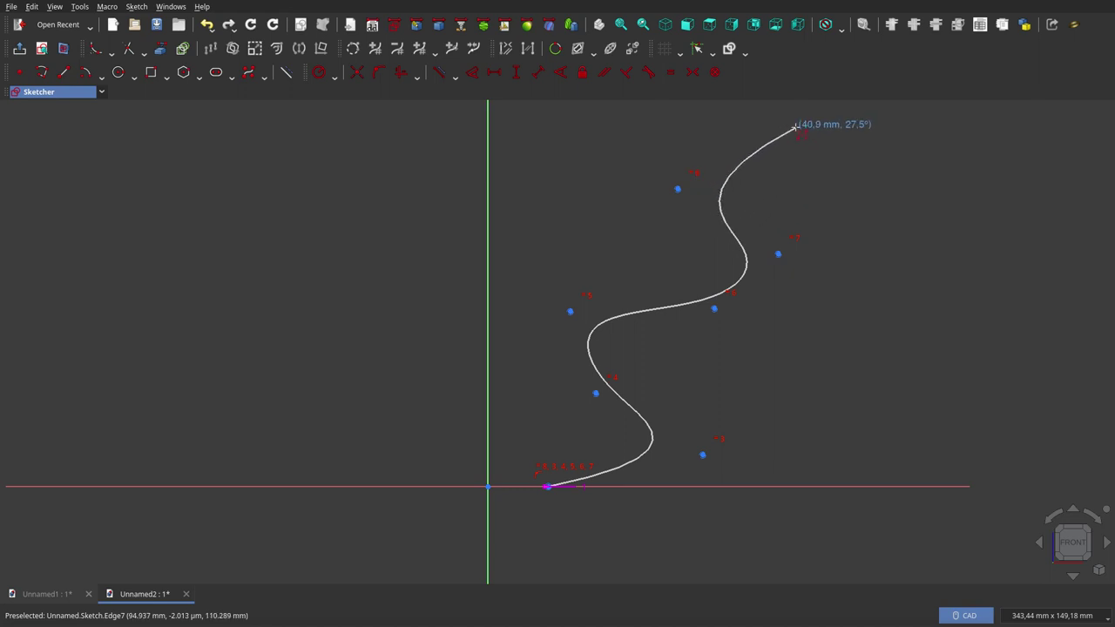
pyautogui.click(796, 128)
pyautogui.rightClick(815, 149)
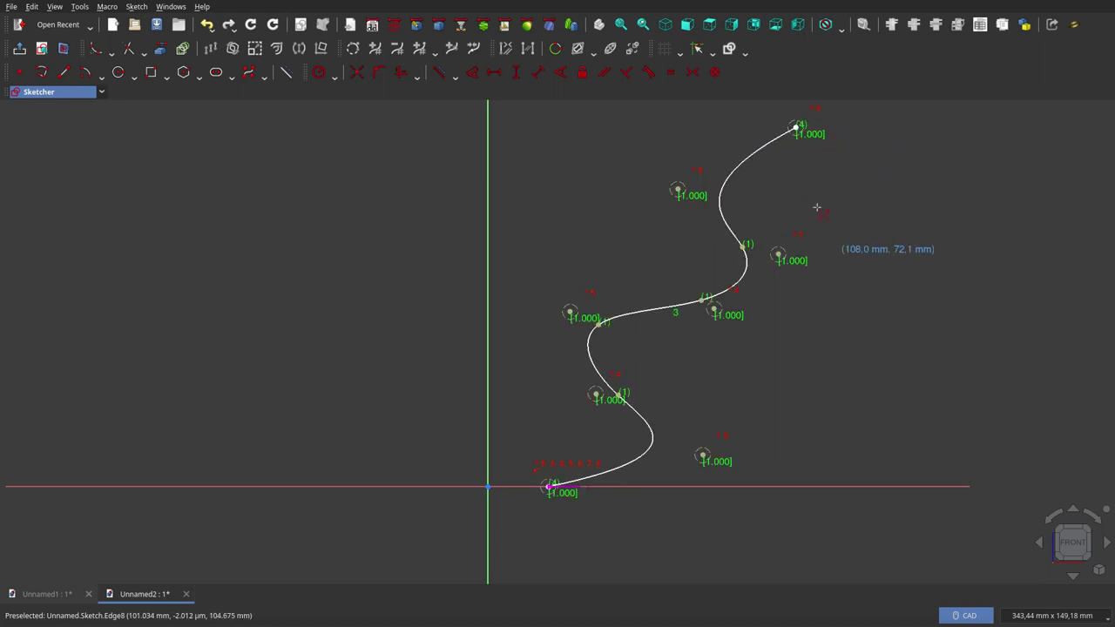
pyautogui.rightClick(758, 395)
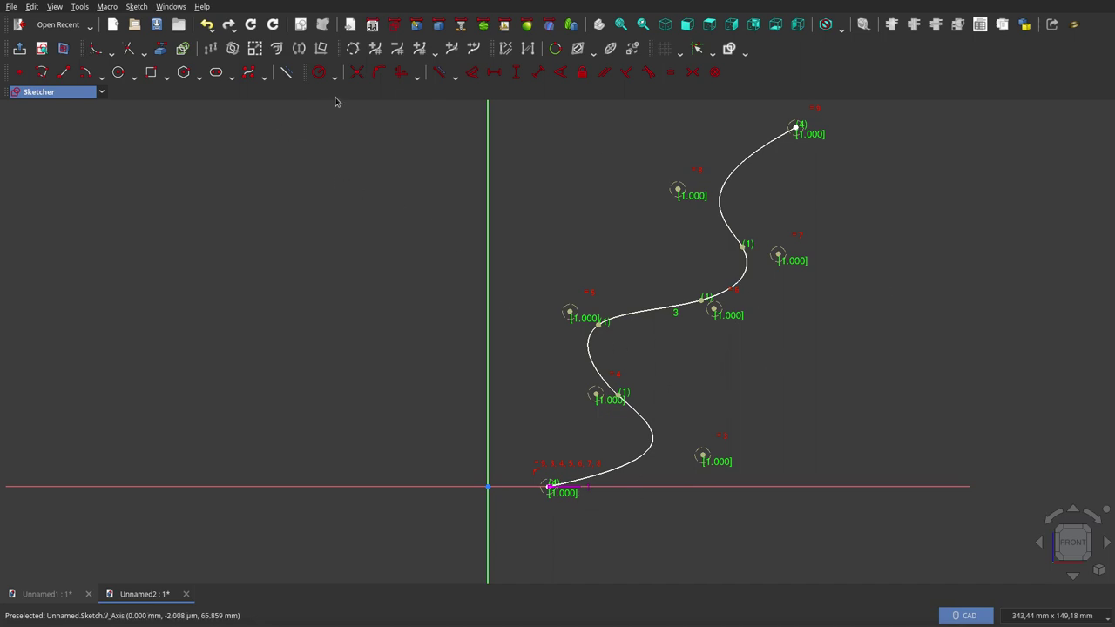
# Constrain the curve's lower end 18.573 mm horizontally from the origin, named radioMenor.
pyautogui.click(471, 72)
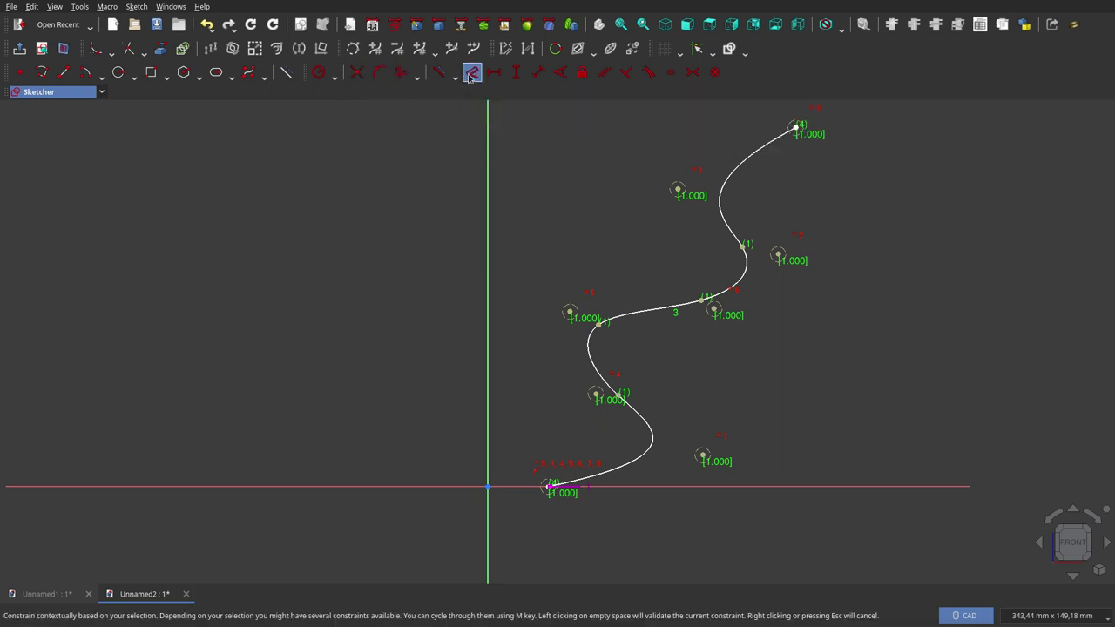
pyautogui.scroll(-1, 541, 232)
pyautogui.scroll(-1, 541, 232)
pyautogui.scroll(2, 536, 440)
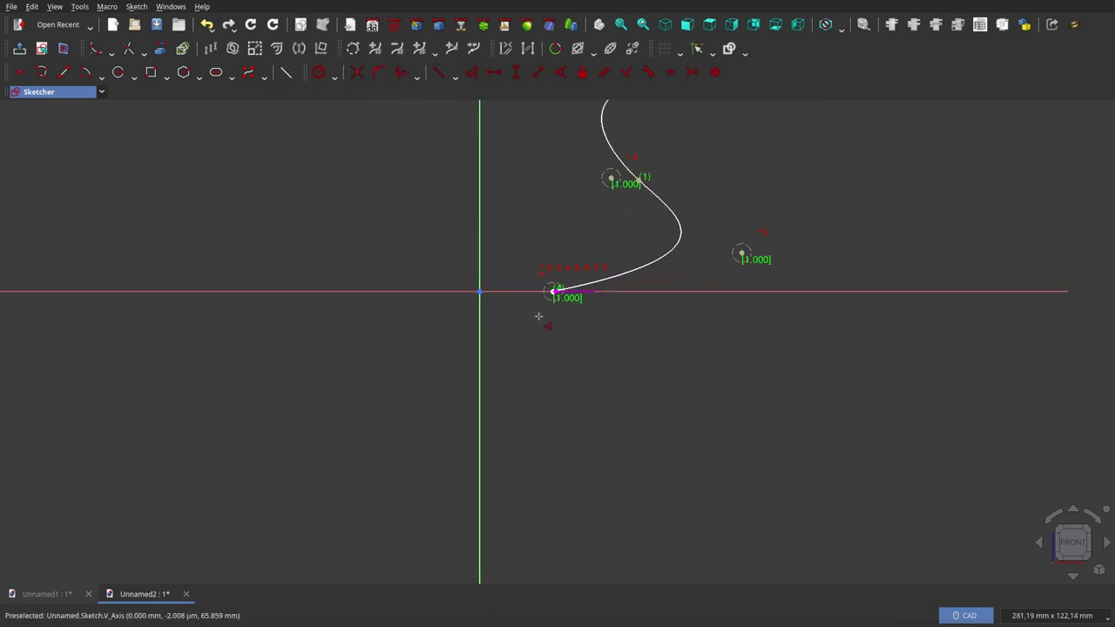
pyautogui.scroll(-2, 544, 409)
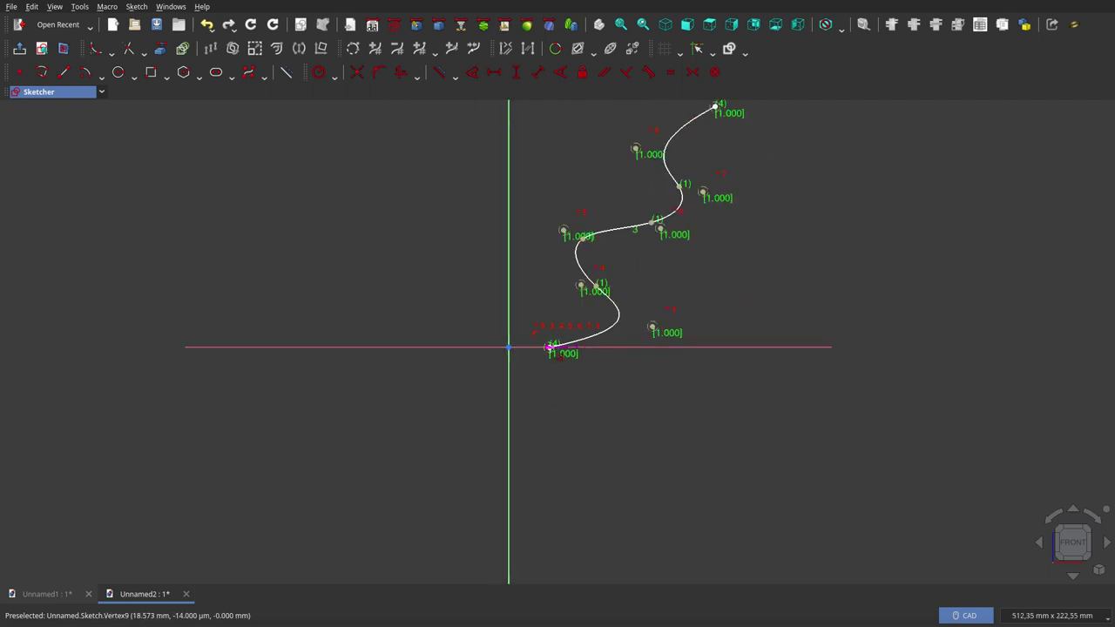
pyautogui.click(549, 347)
pyautogui.click(548, 366)
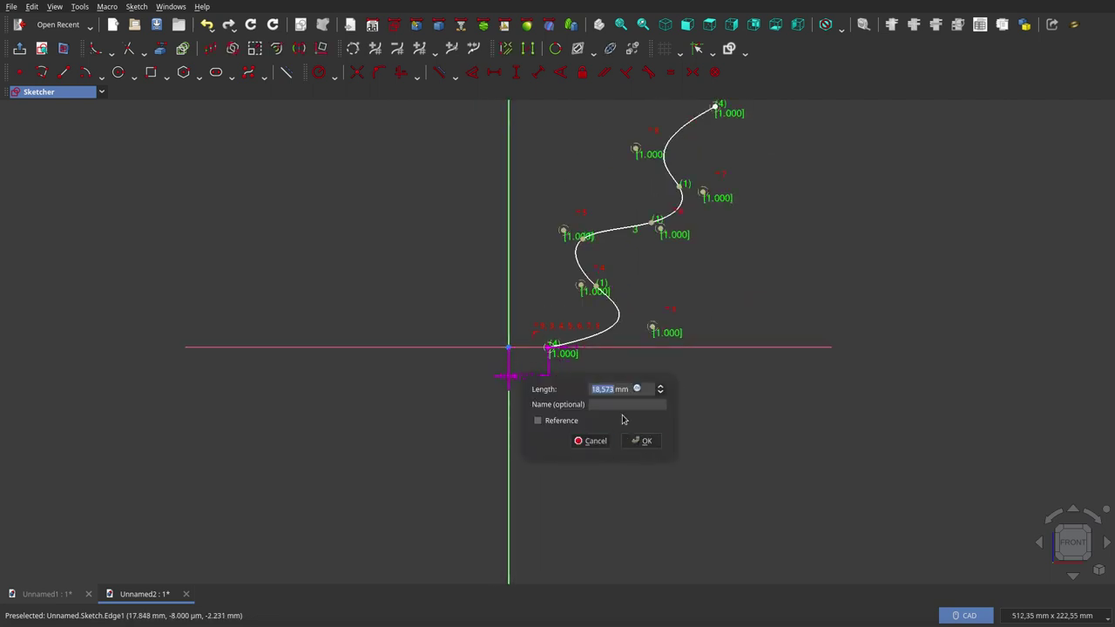
pyautogui.click(619, 405)
pyautogui.click(642, 441)
# Add a vertical height dimension for the curve, named altura.
pyautogui.scroll(-3, 622, 469)
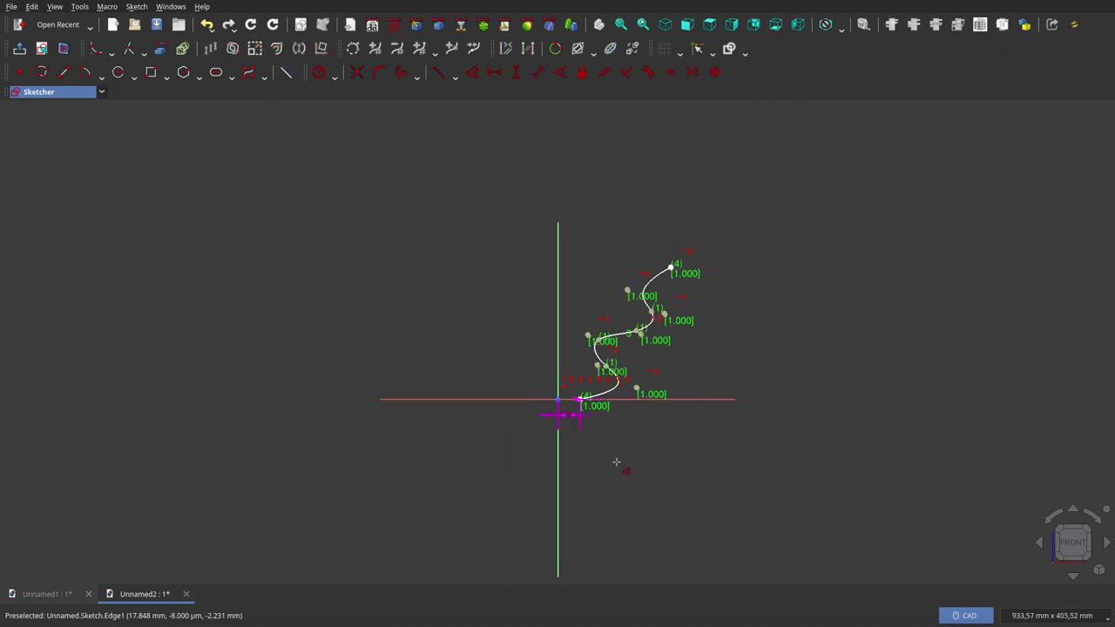
pyautogui.click(672, 267)
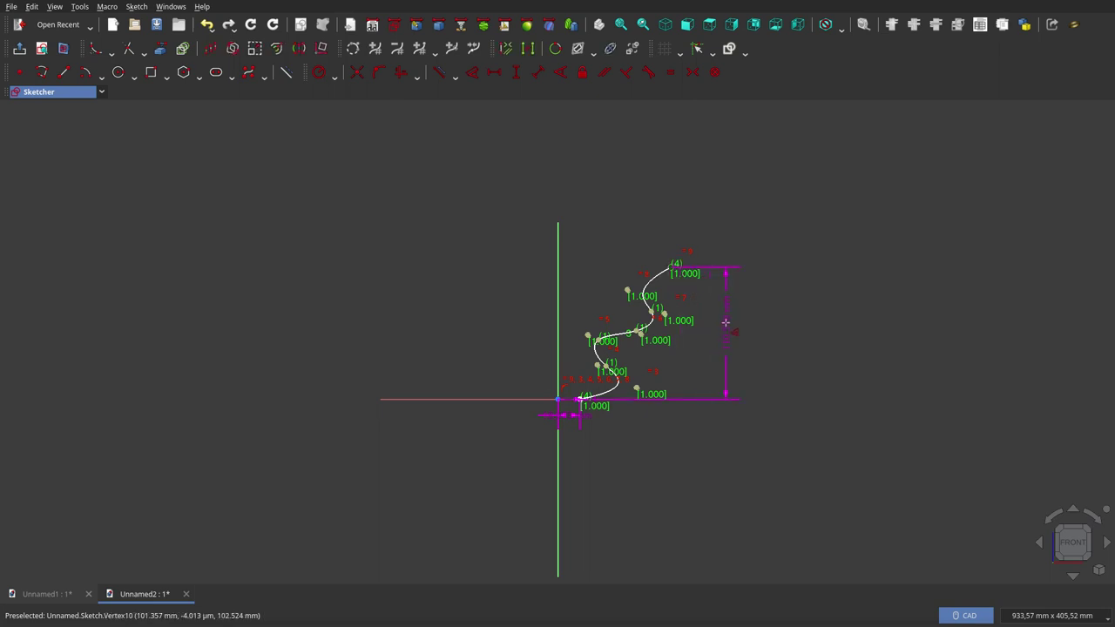
pyautogui.click(726, 323)
pyautogui.click(816, 350)
pyautogui.write('altura')
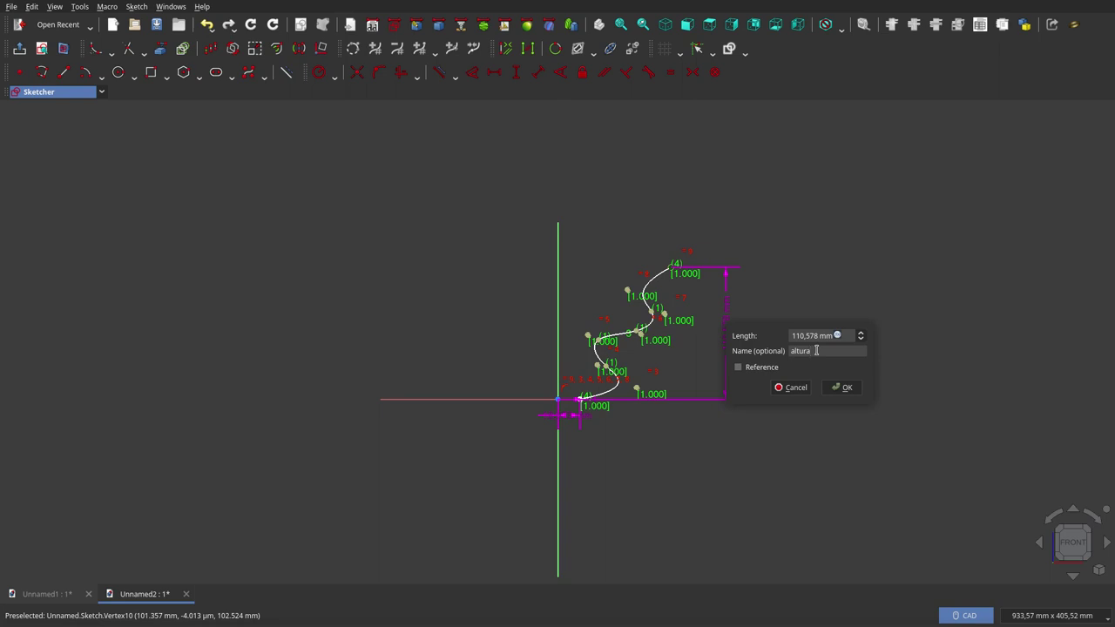
pyautogui.click(843, 387)
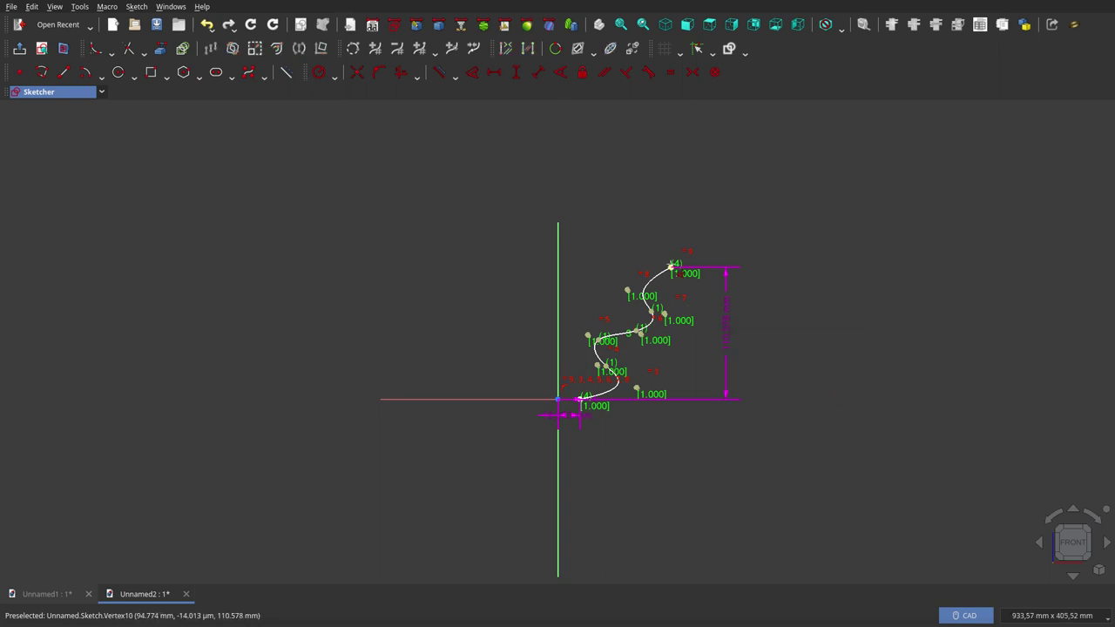
# Add the 76.201 mm horizontal offset between curve ends, named franja, and close the sketch.
pyautogui.click(672, 267)
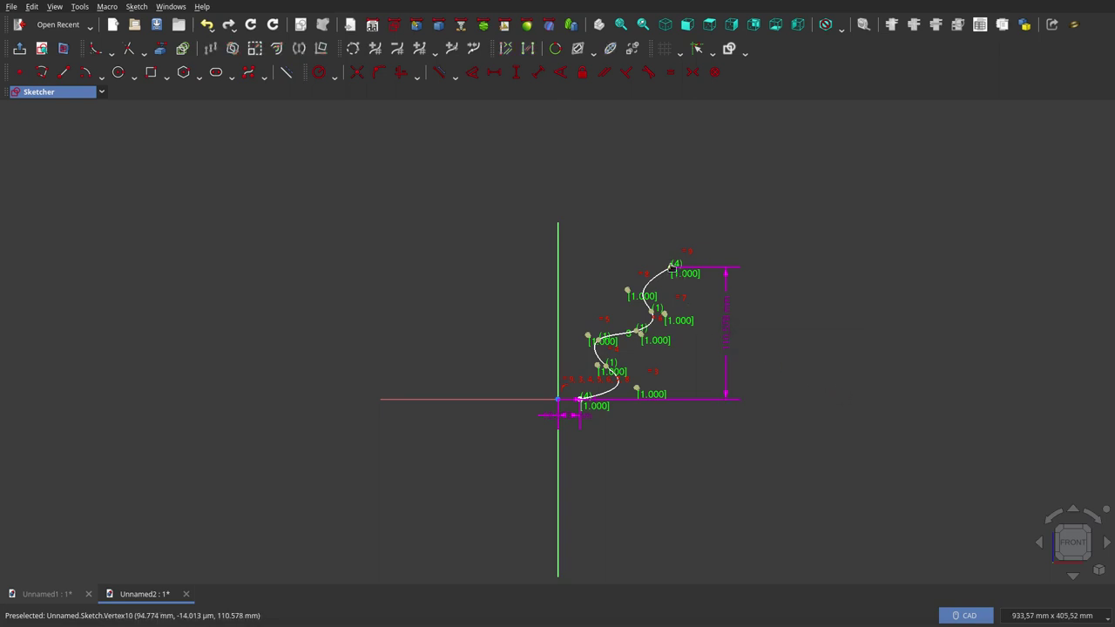
pyautogui.click(580, 401)
pyautogui.click(618, 449)
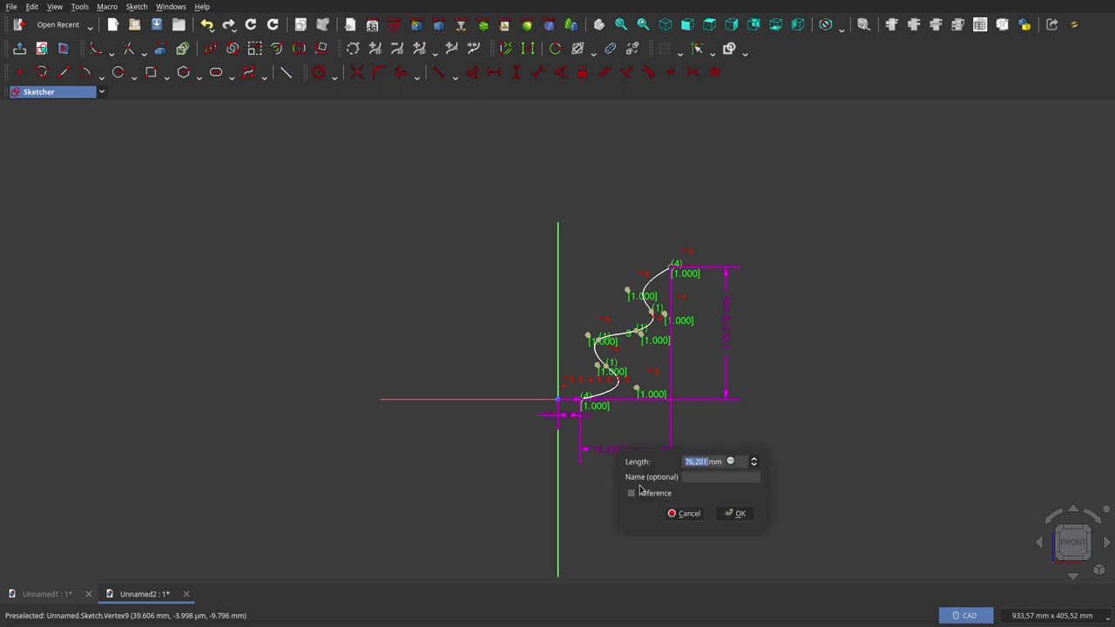
pyautogui.click(706, 478)
pyautogui.write('franja')
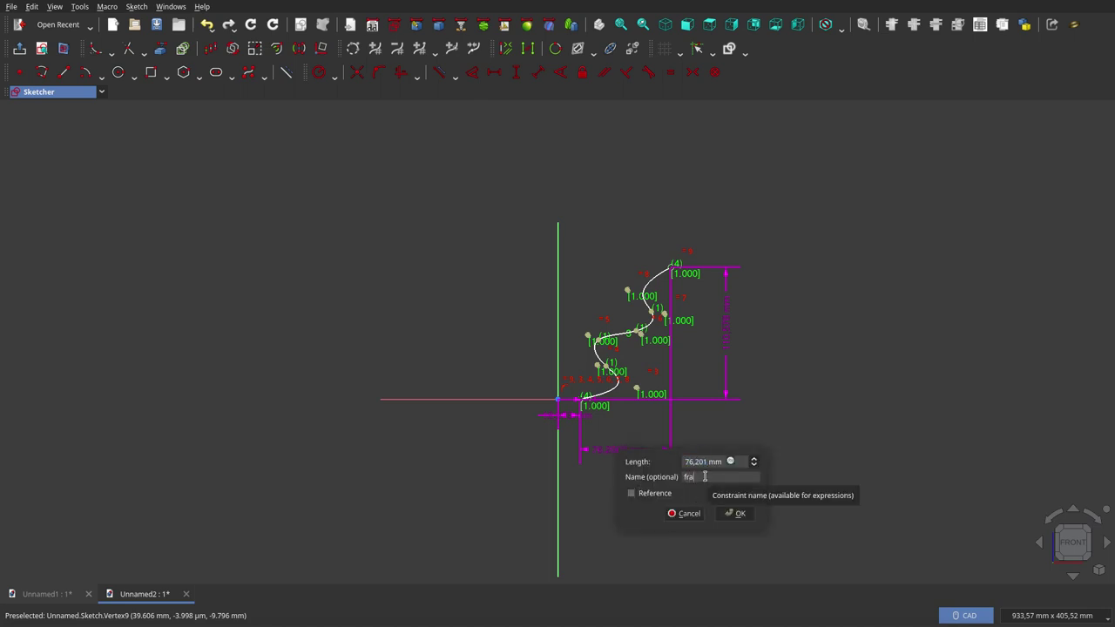
pyautogui.click(732, 514)
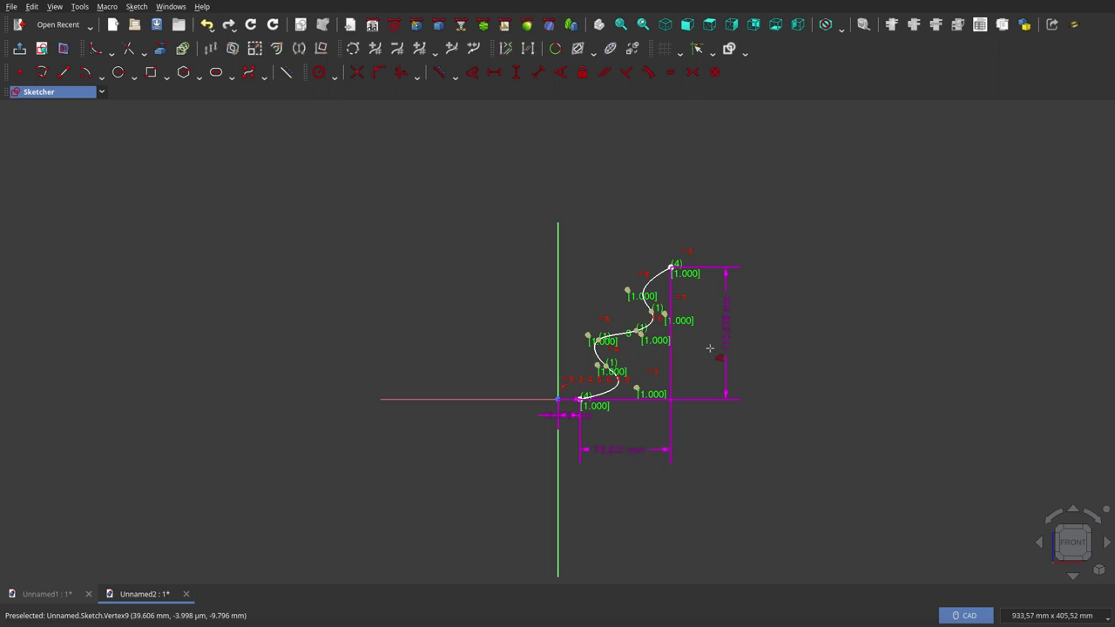
pyautogui.scroll(3, 710, 349)
pyautogui.scroll(1, 710, 348)
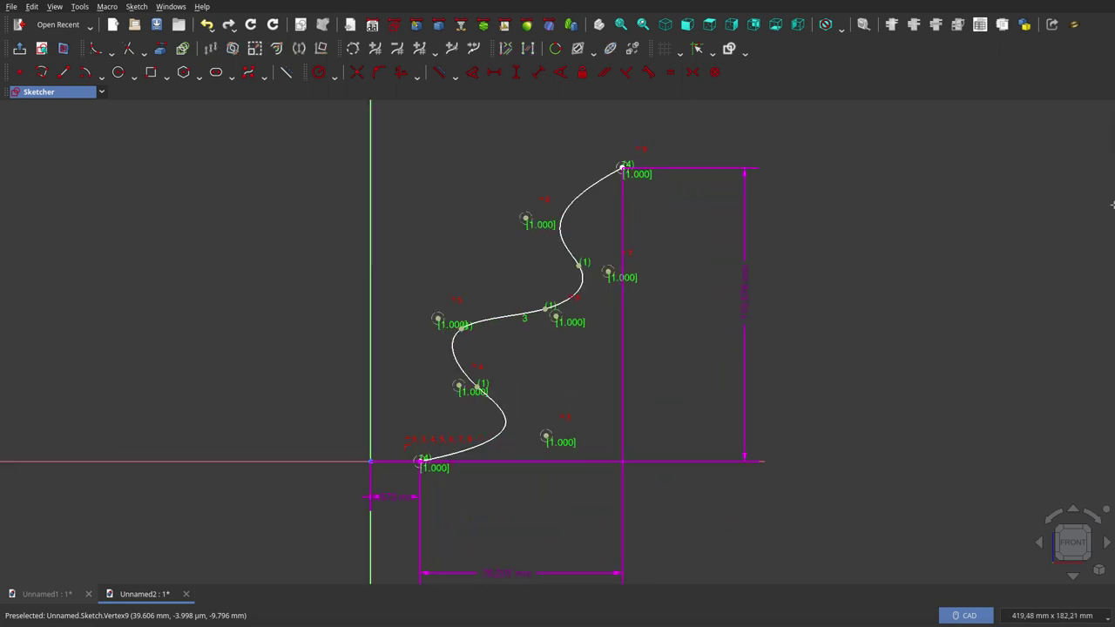
pyautogui.click(978, 137)
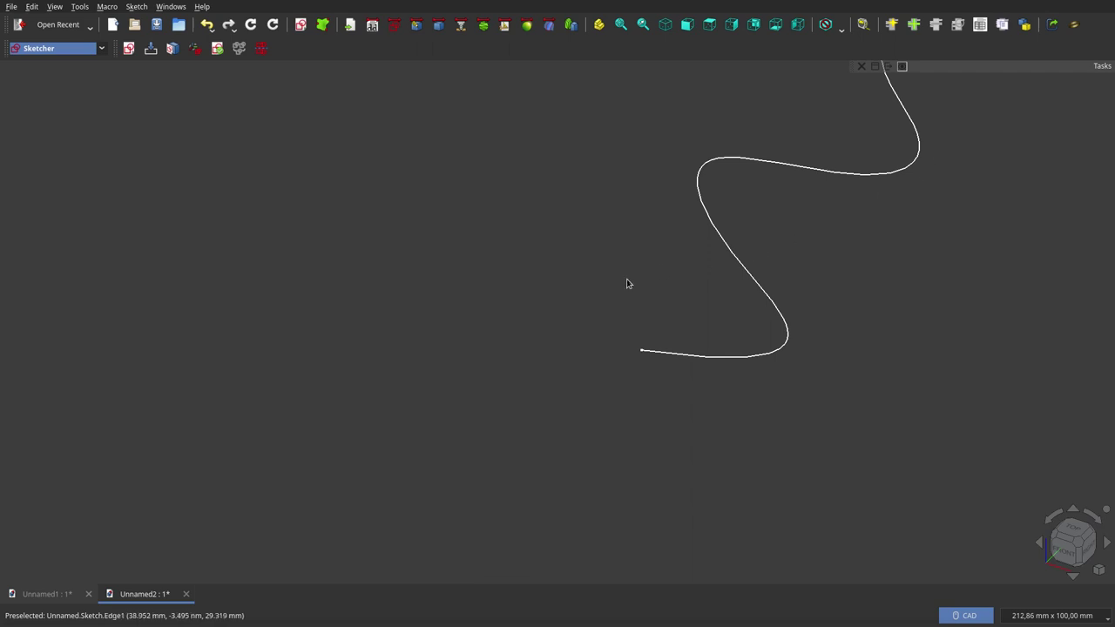
# Switch to front view, fit all, and keep the combo view panel permanently shown.
pyautogui.click(687, 25)
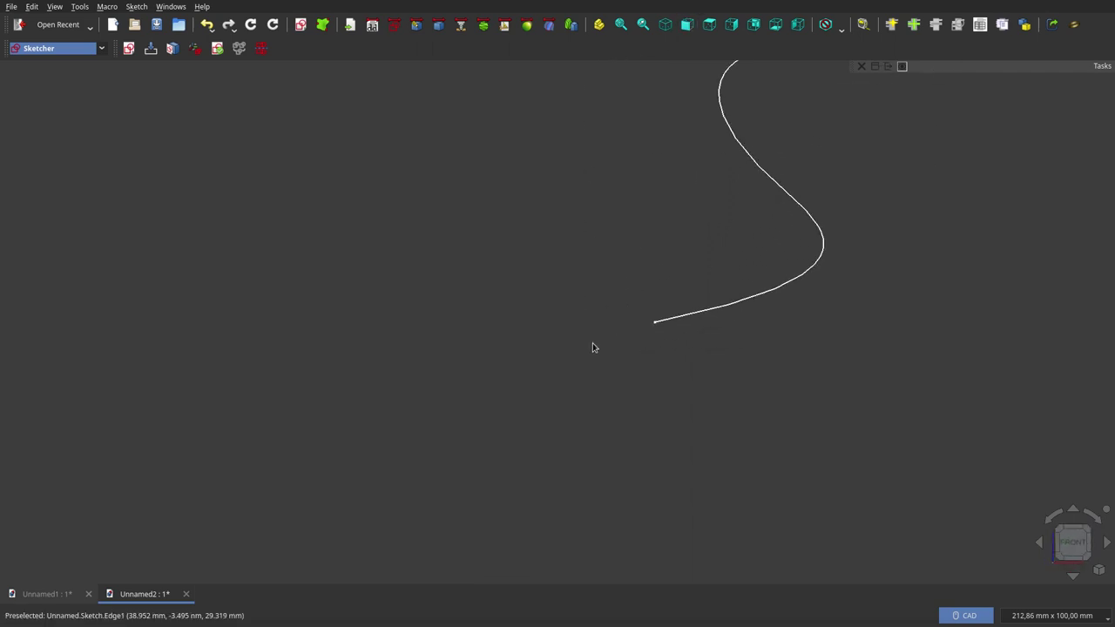
pyautogui.click(621, 24)
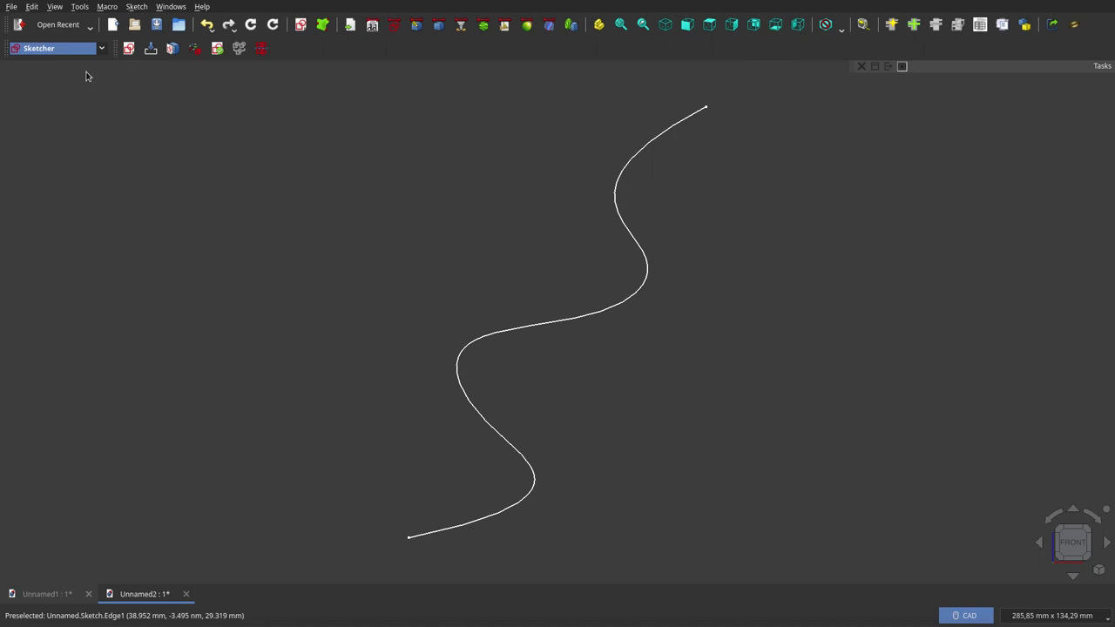
pyautogui.click(25, 97)
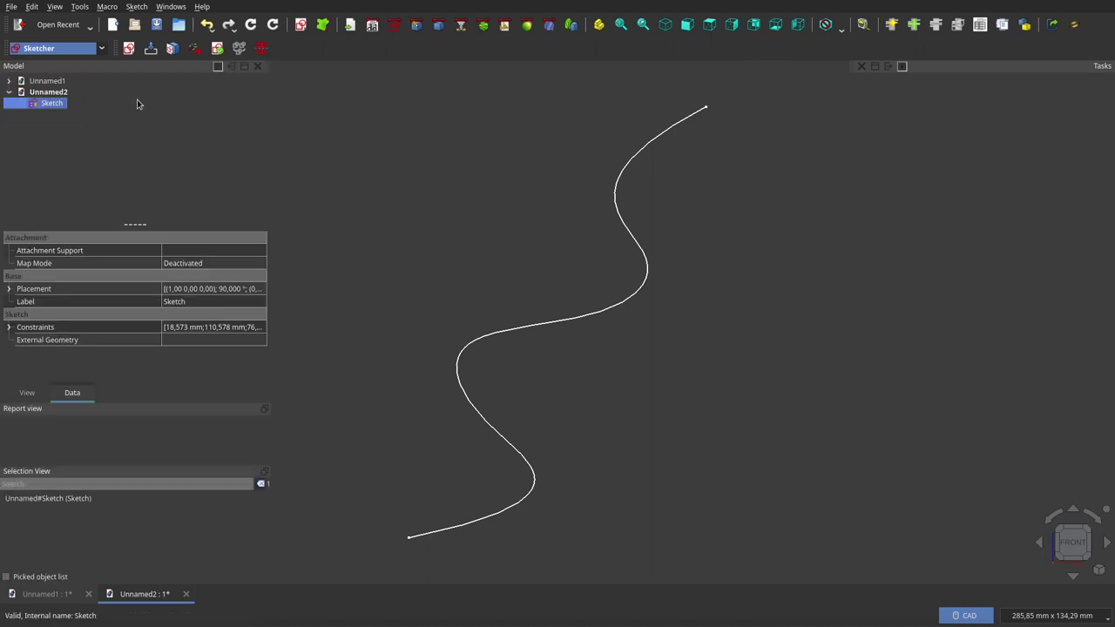
pyautogui.click(231, 67)
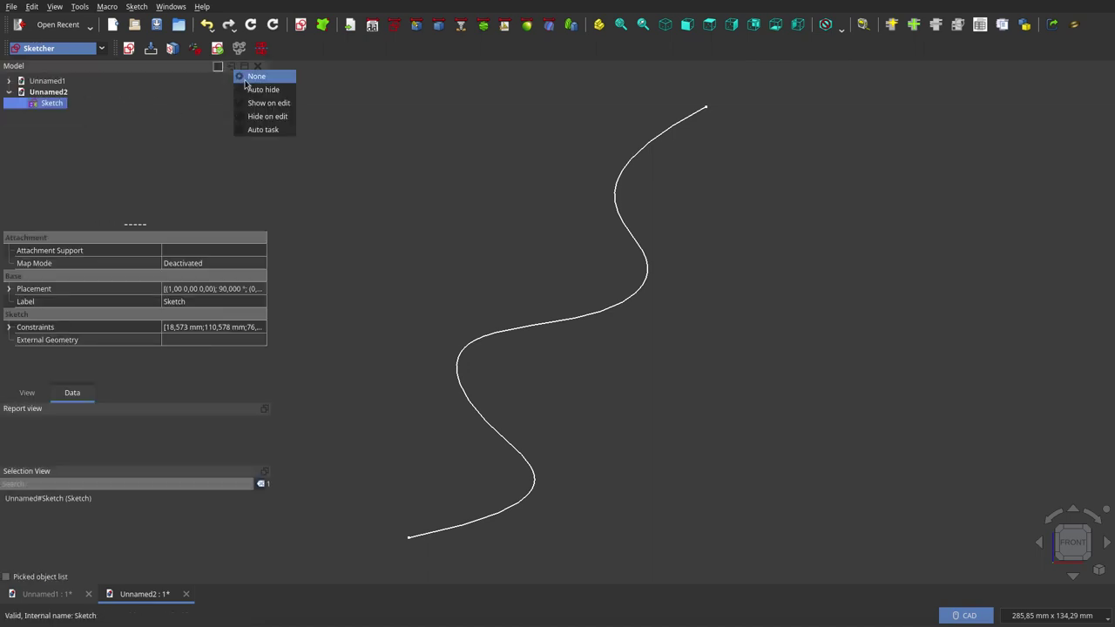
pyautogui.click(246, 82)
# Create Sketch001 attached to the profile sketch's Object's XY plane.
pyautogui.scroll(-1, 717, 229)
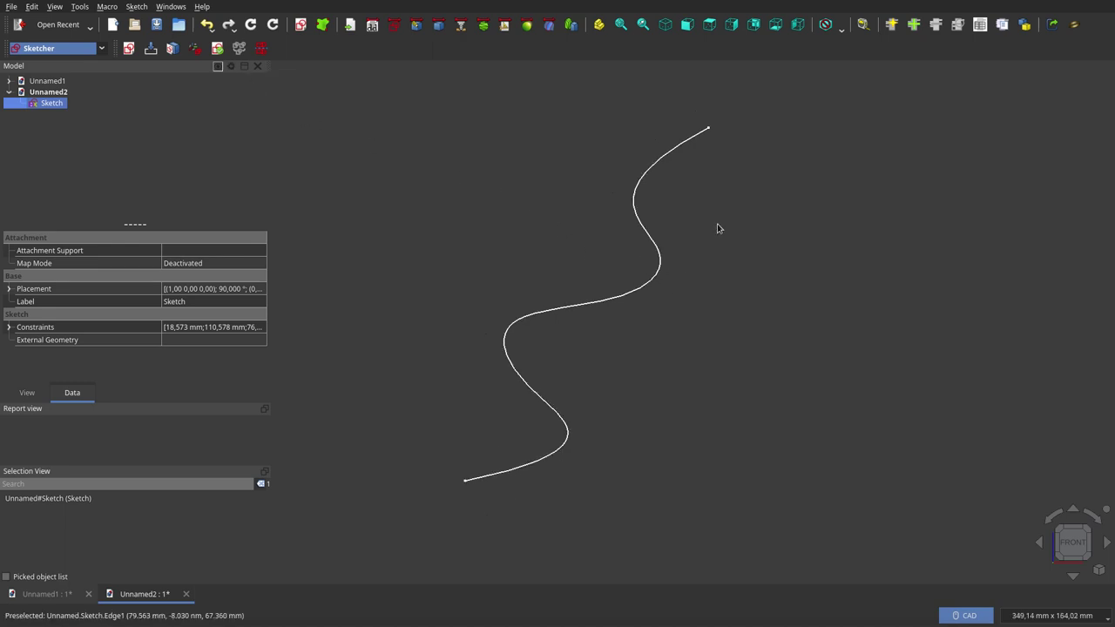
pyautogui.scroll(-1, 717, 229)
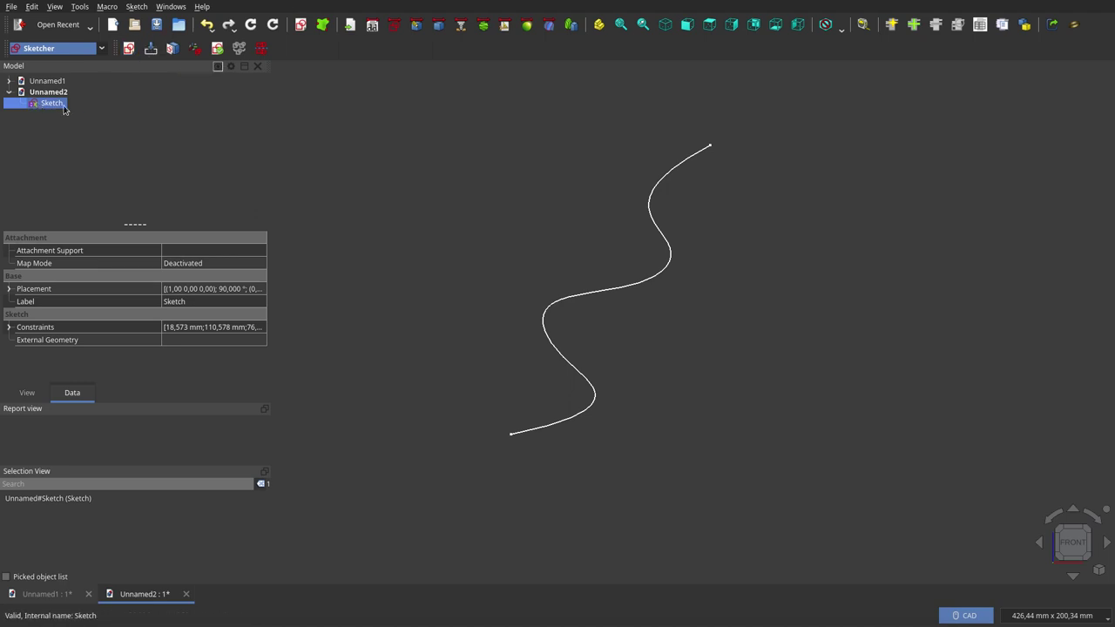
pyautogui.click(129, 48)
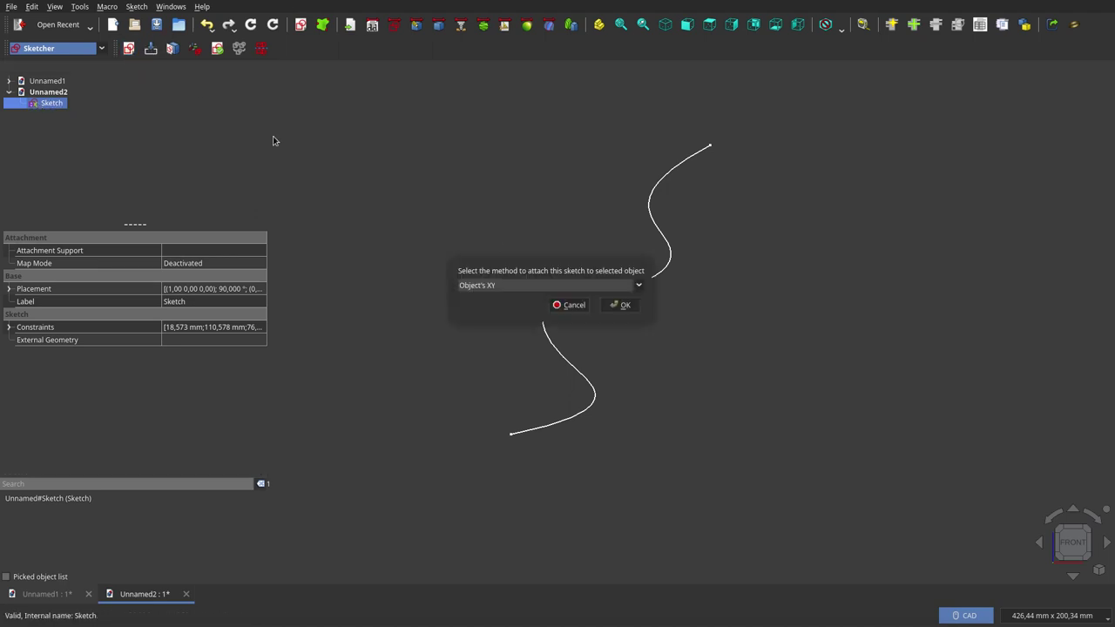
pyautogui.click(625, 306)
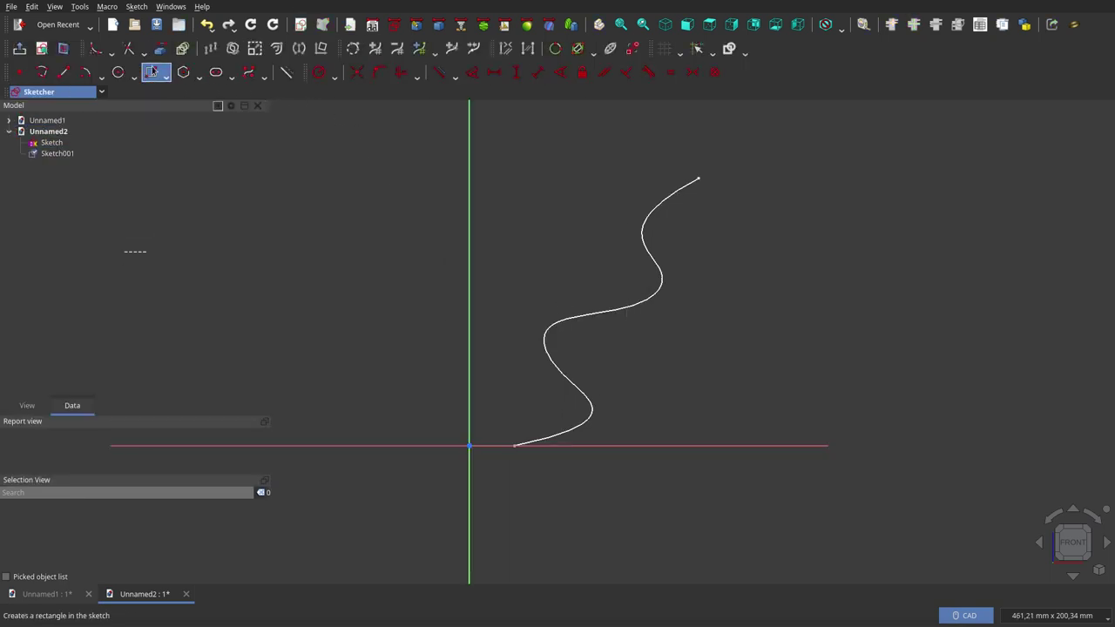
# Import both profile-curve endpoints into Sketch001 as external geometry.
pyautogui.click(159, 48)
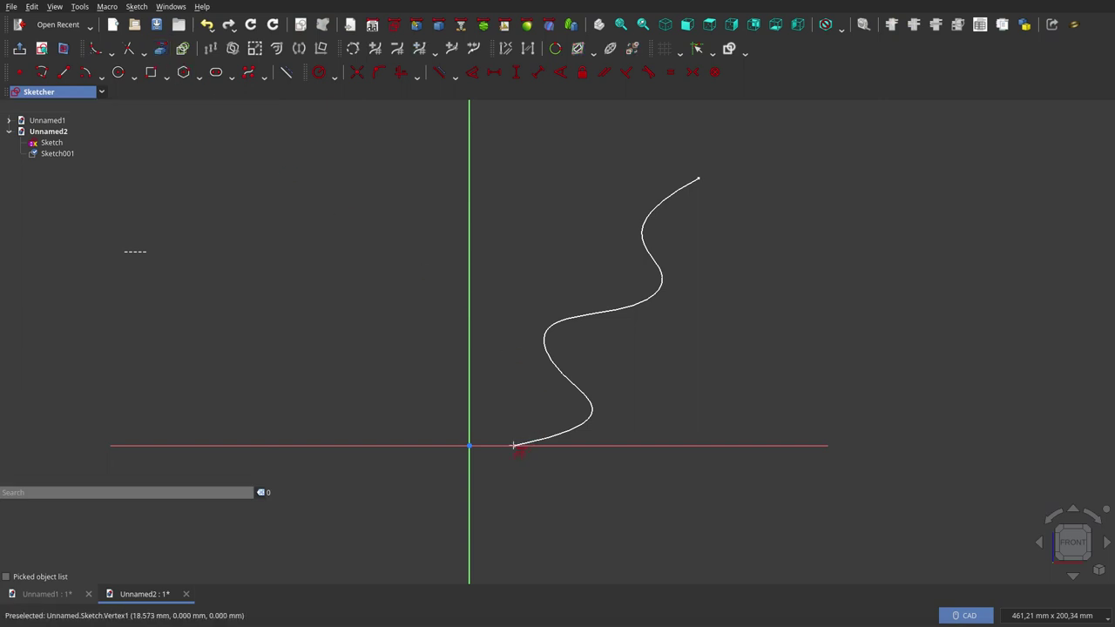
pyautogui.scroll(4, 516, 446)
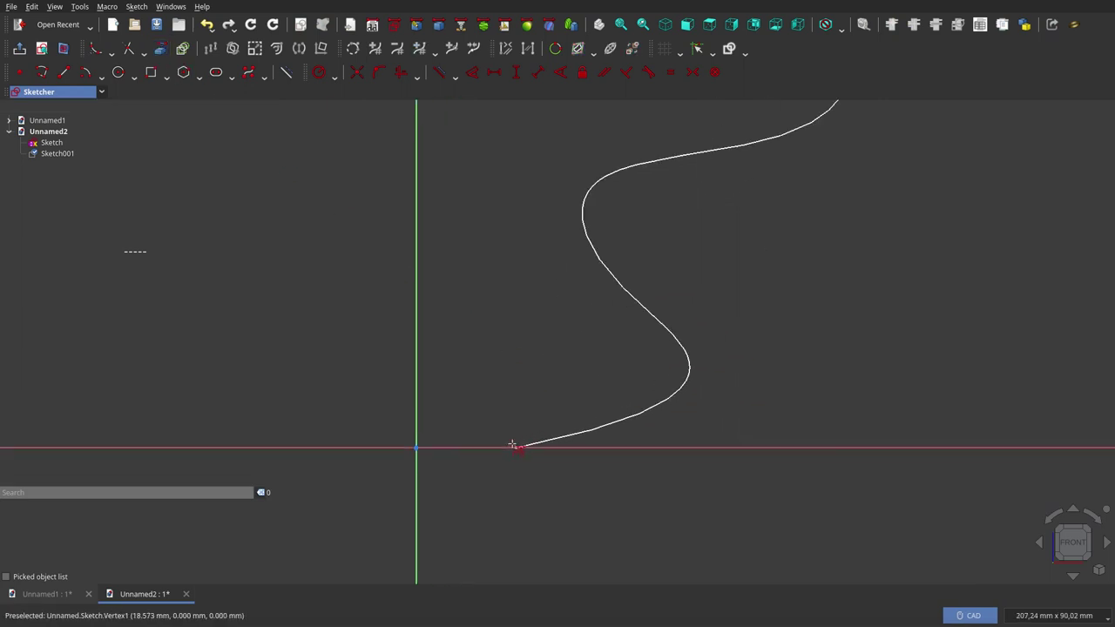
pyautogui.scroll(-6, 498, 491)
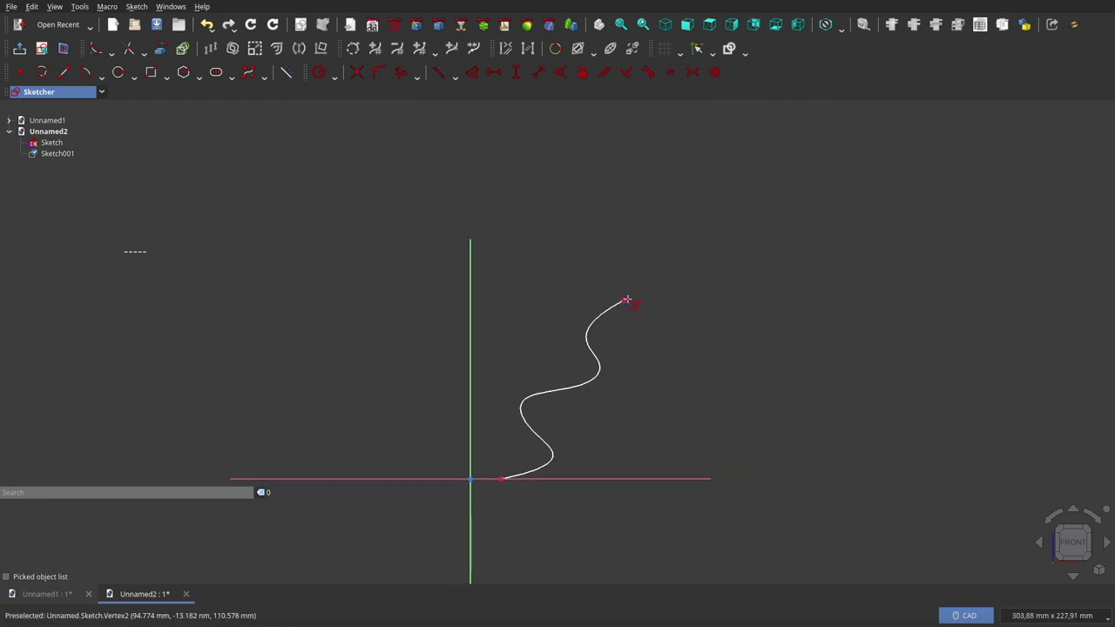
pyautogui.scroll(-4, 648, 279)
pyautogui.scroll(3, 629, 341)
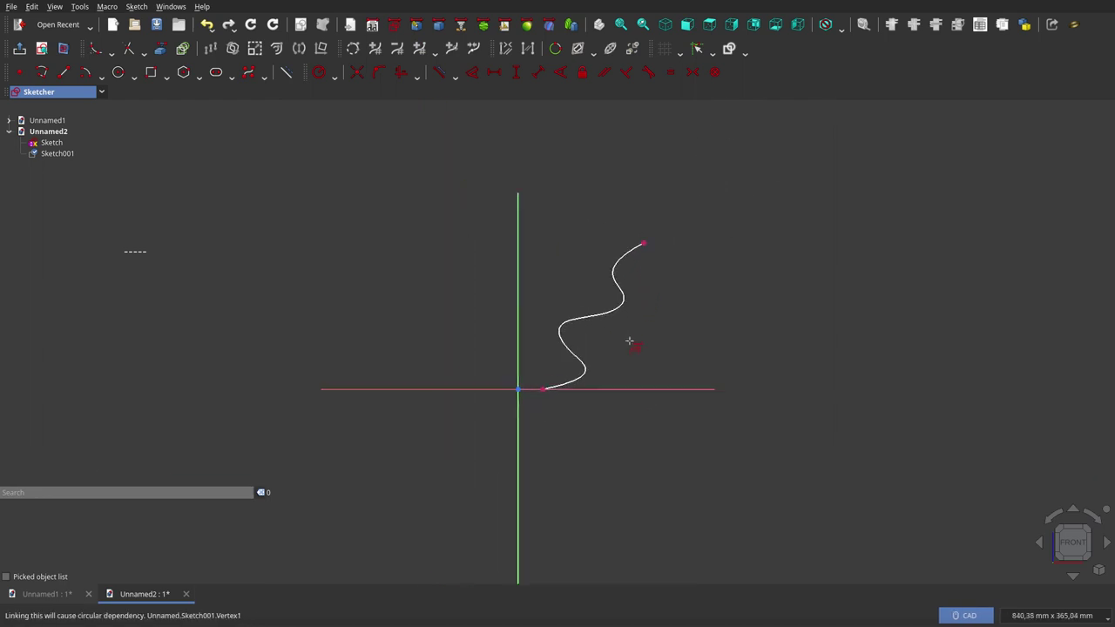
pyautogui.scroll(1, 629, 340)
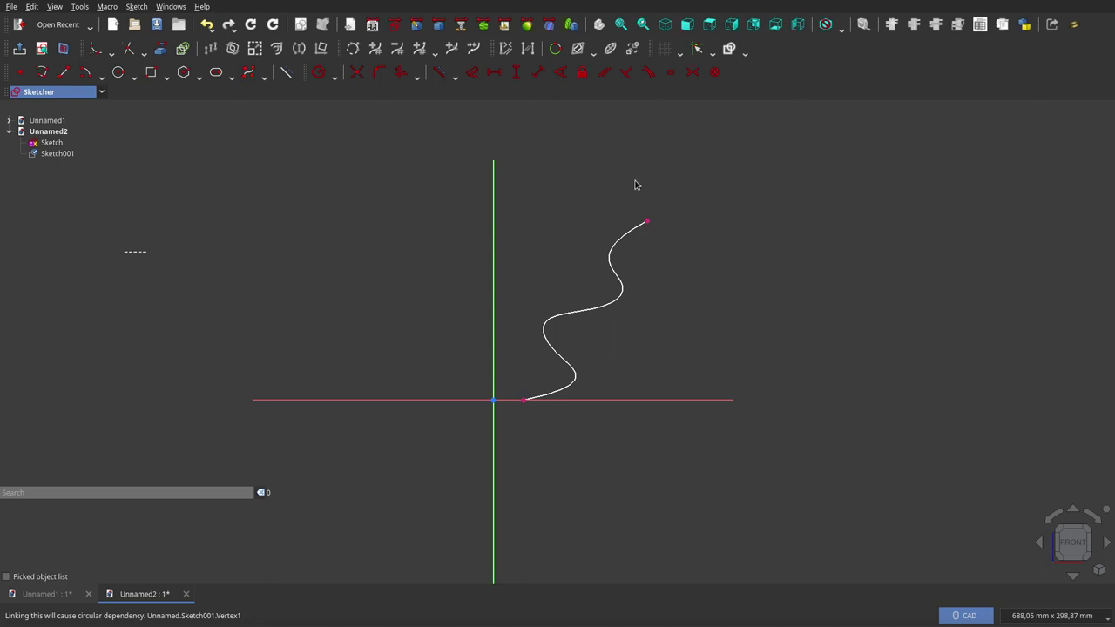
# Draw a horizontal line from the curve's lower end to directly below its top, then close.
pyautogui.click(63, 71)
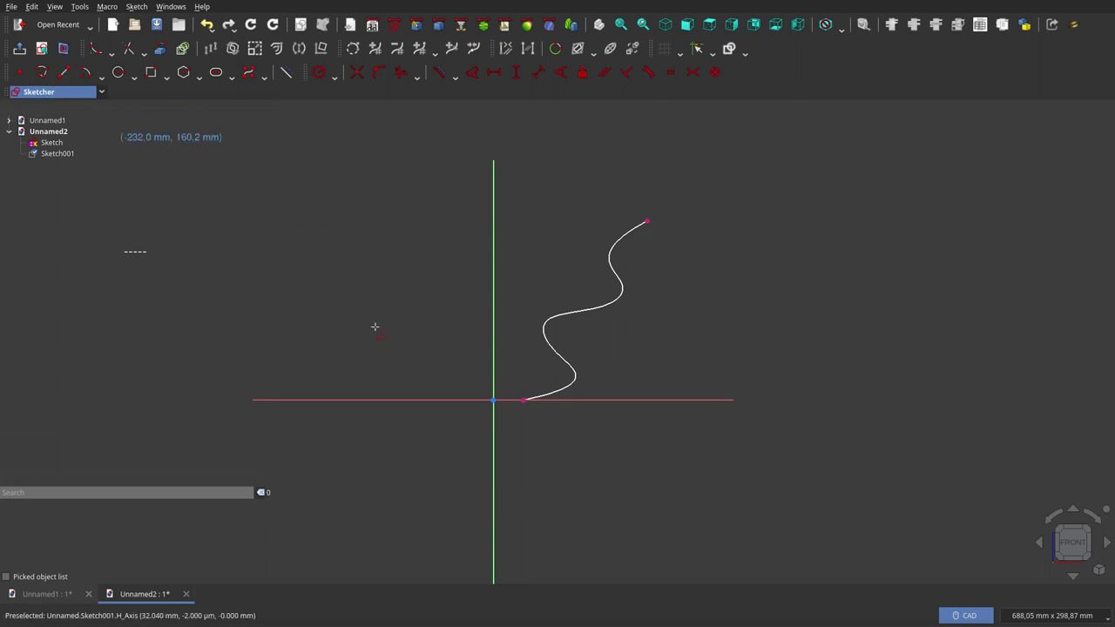
pyautogui.click(524, 400)
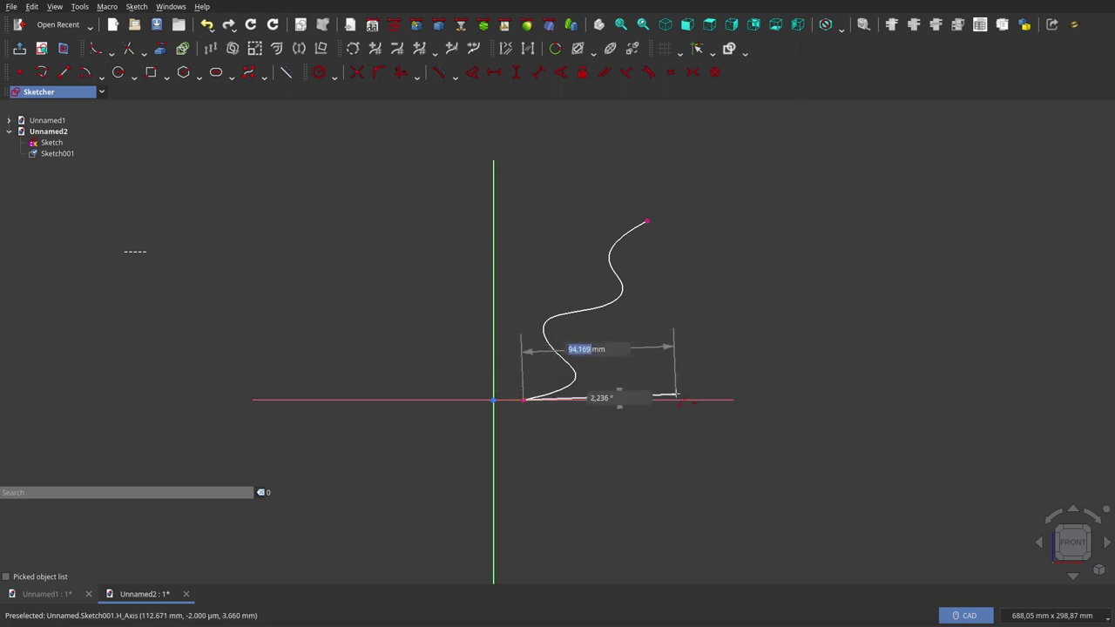
pyautogui.click(675, 394)
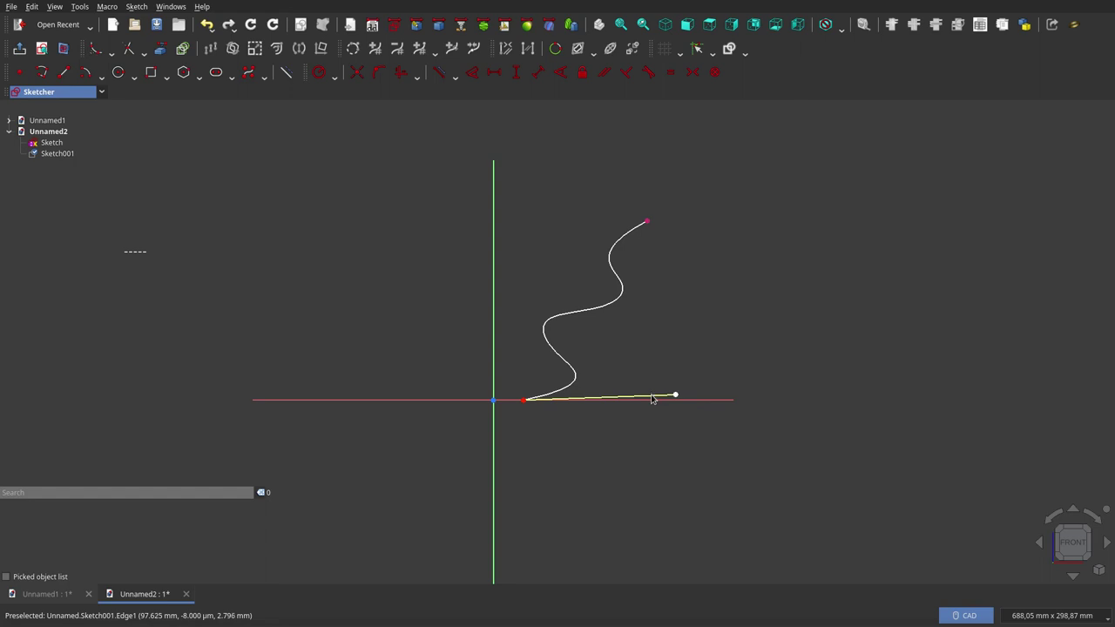
pyautogui.click(652, 398)
pyautogui.click(401, 72)
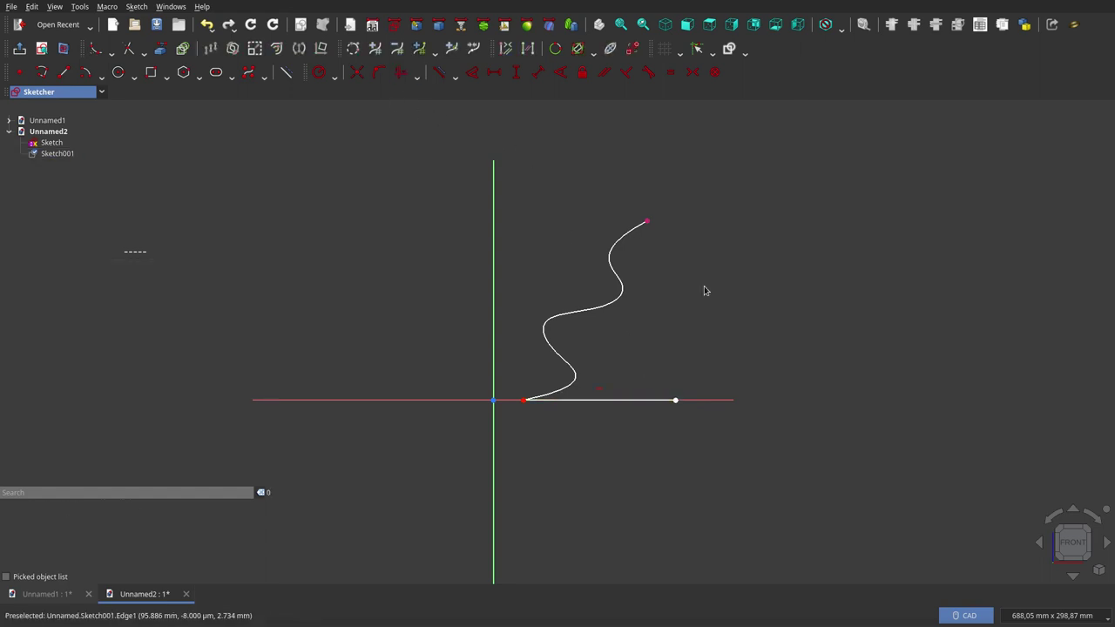
pyautogui.moveTo(645, 195); pyautogui.dragTo(718, 422)
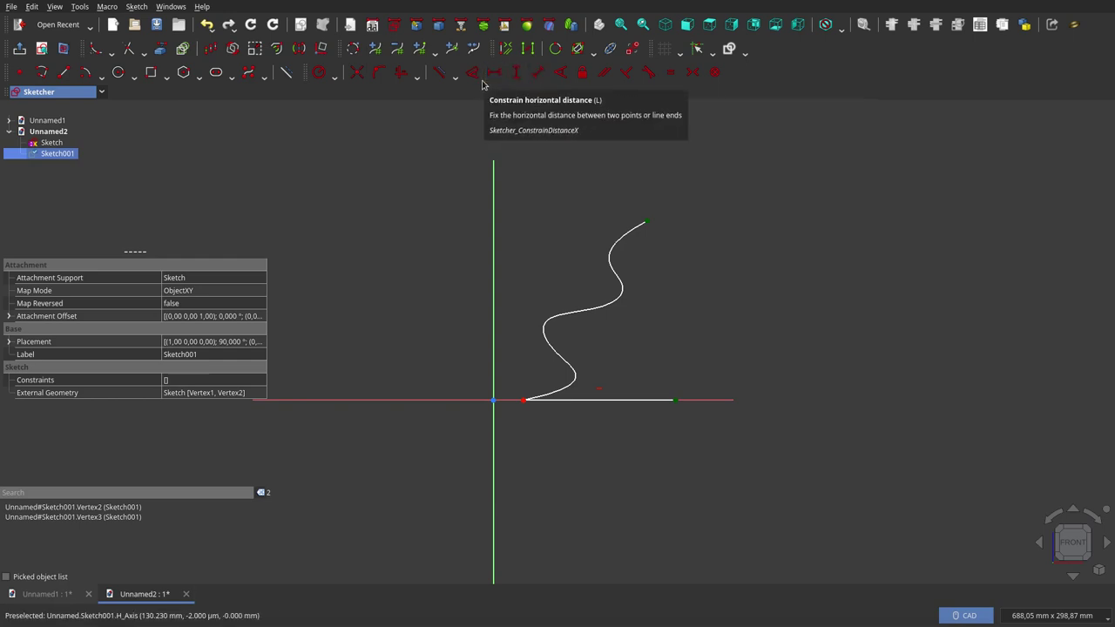
pyautogui.click(401, 71)
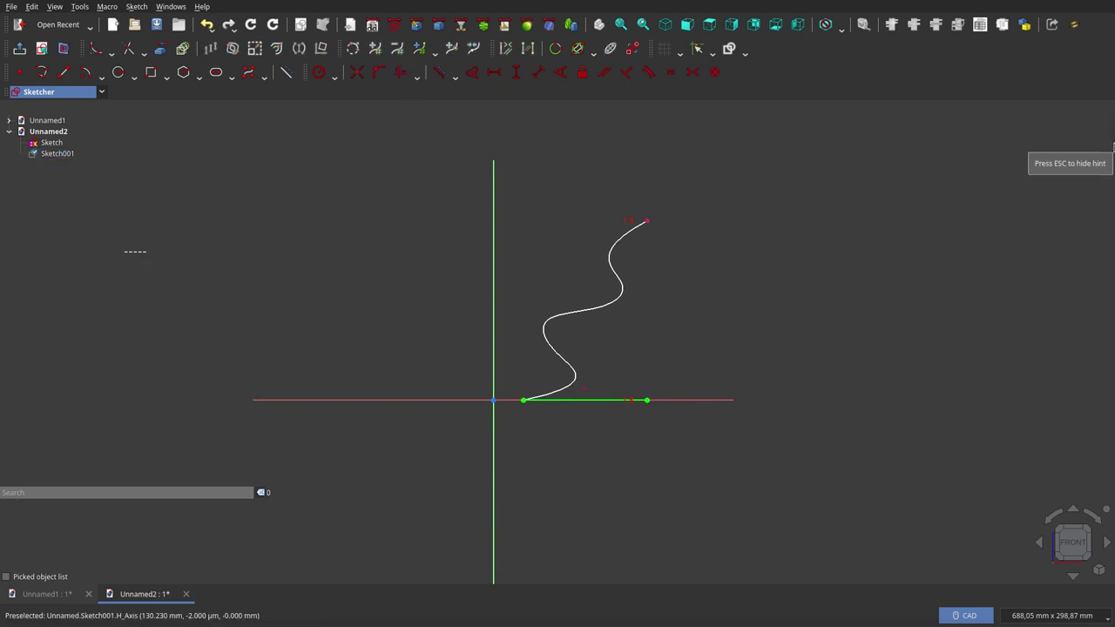
pyautogui.click(1097, 154)
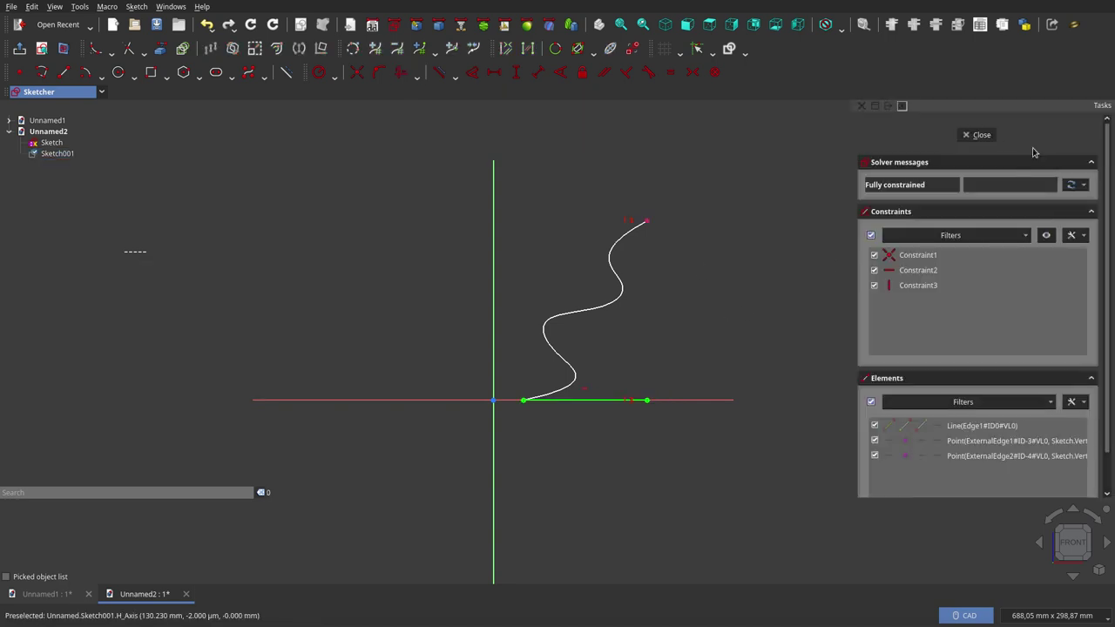
pyautogui.click(981, 136)
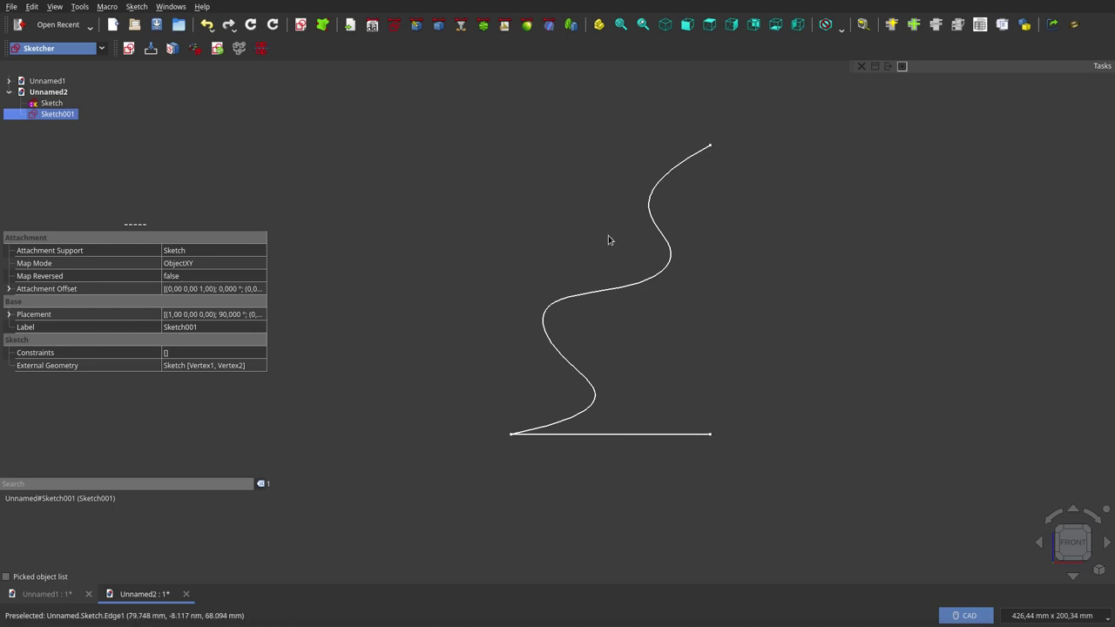
# Add a default Helix (pitch 1 mm, height 2 mm, radius 1 mm) via Part Primitives and select it.
pyautogui.click(439, 29)
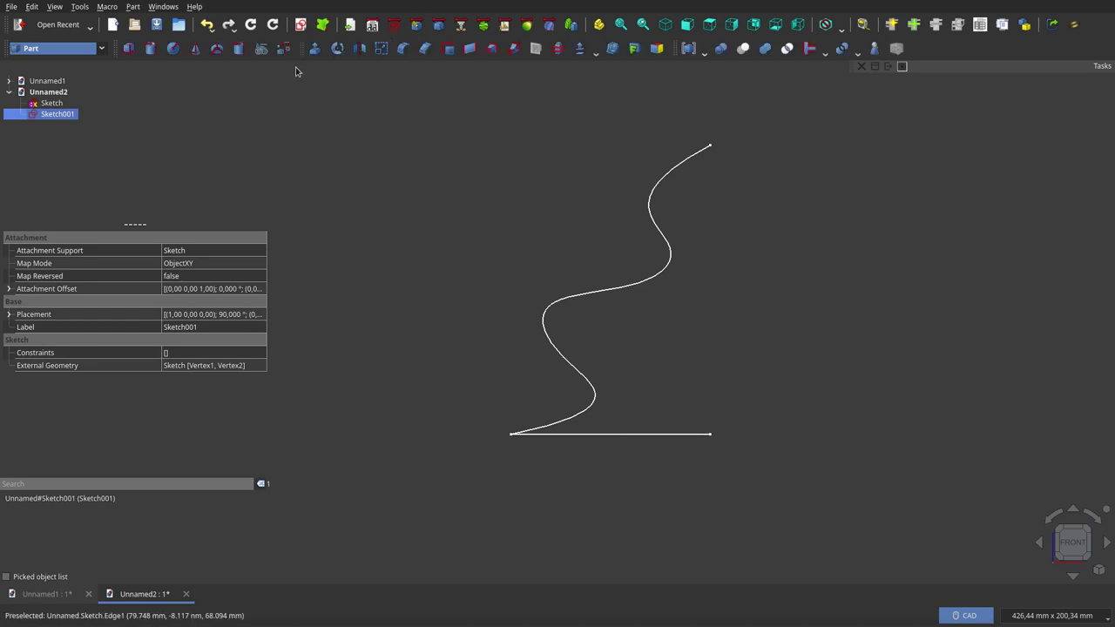
pyautogui.click(261, 48)
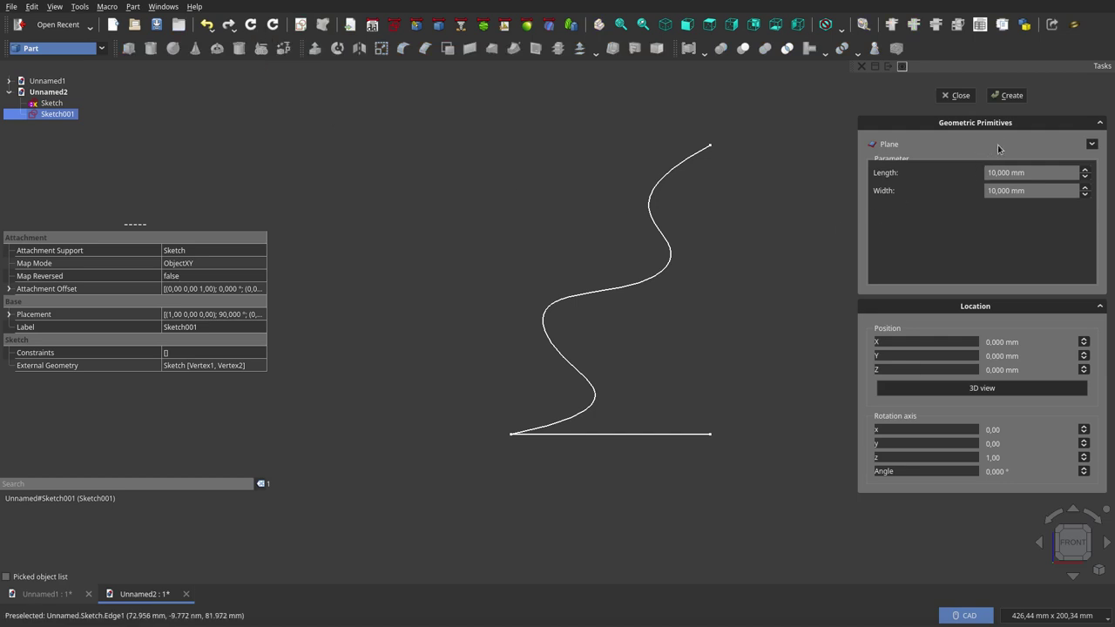
pyautogui.click(1095, 144)
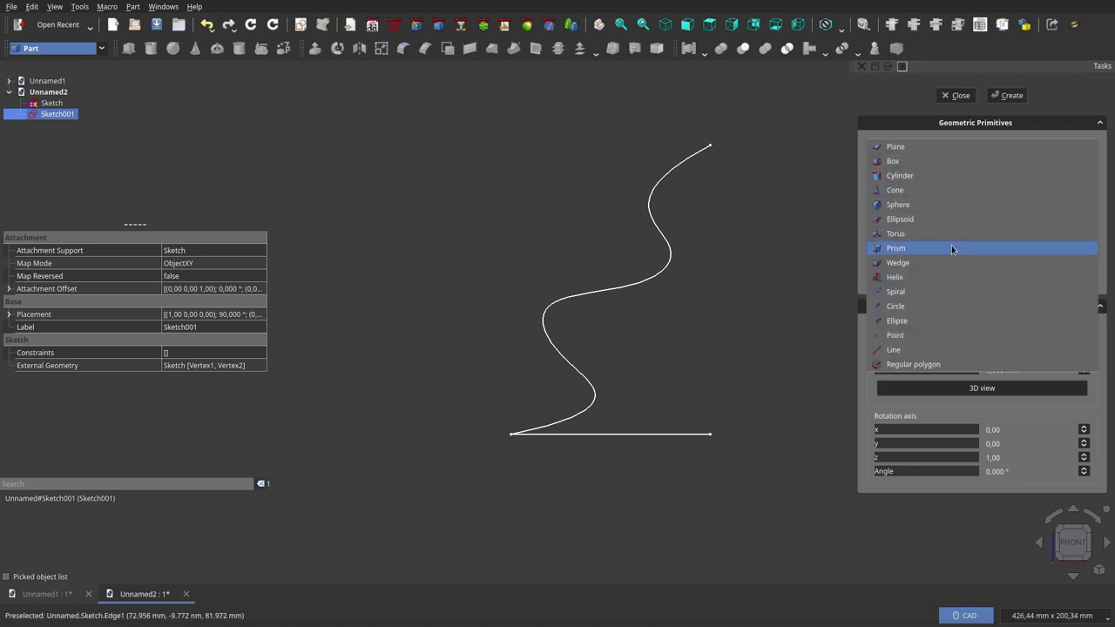
pyautogui.click(924, 279)
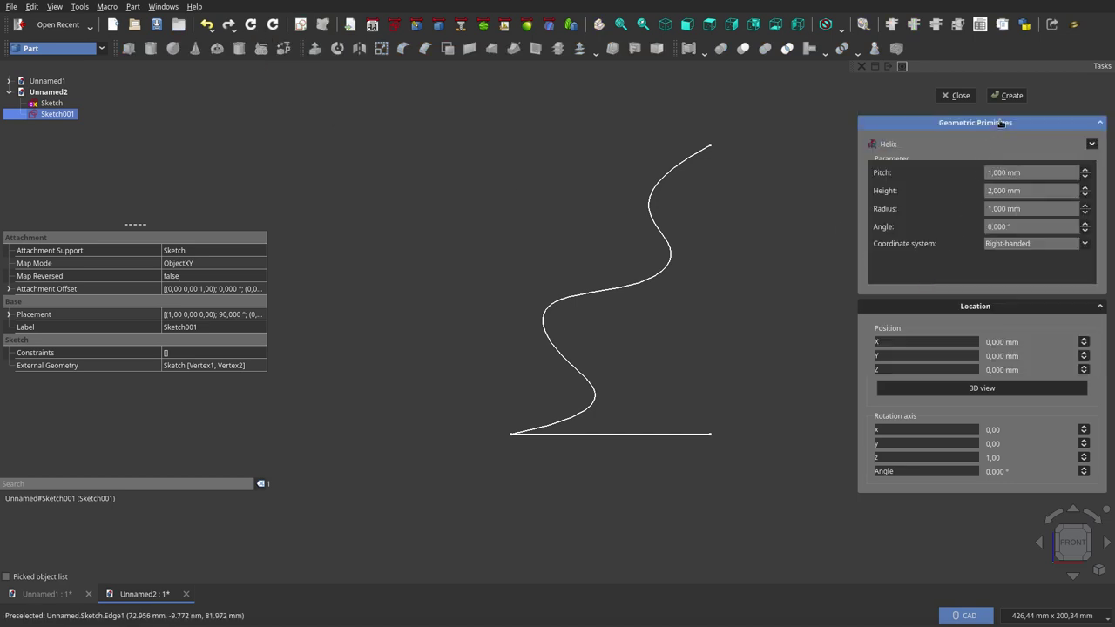
pyautogui.click(1011, 95)
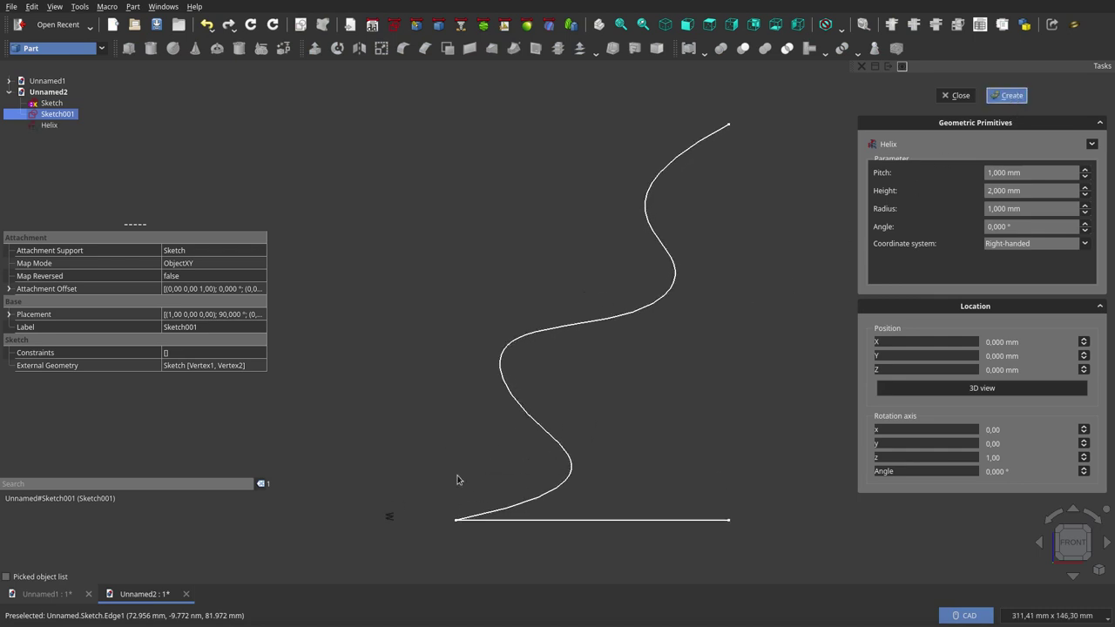
pyautogui.click(956, 95)
pyautogui.click(47, 126)
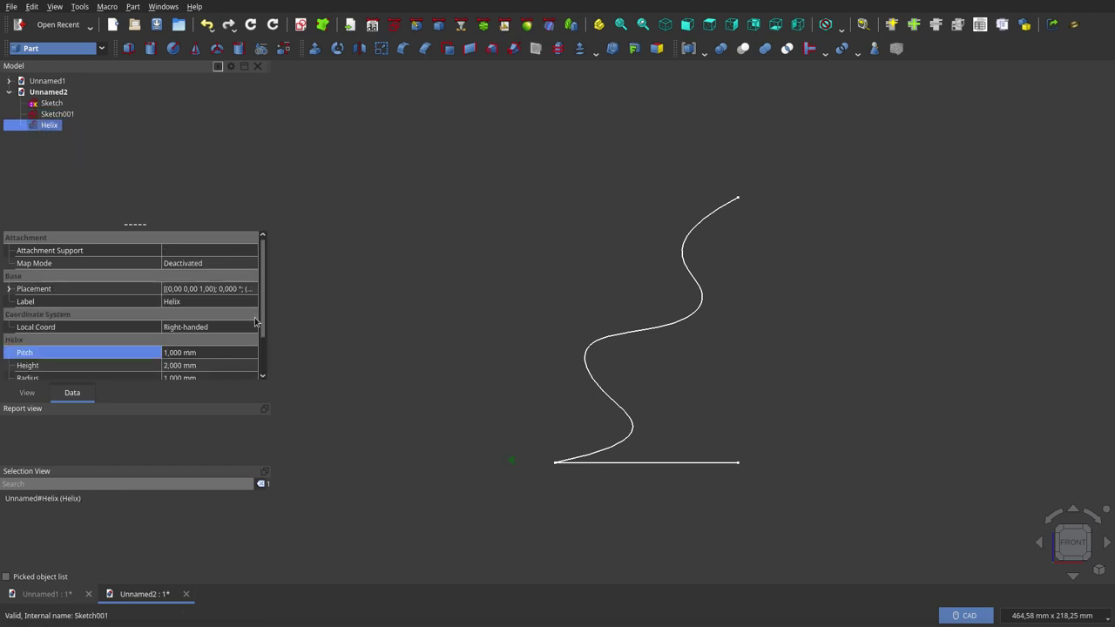
# Set the helix Height to the expression Sketch.Constraints.altura (110.578 mm).
pyautogui.click(187, 366)
pyautogui.click(227, 365)
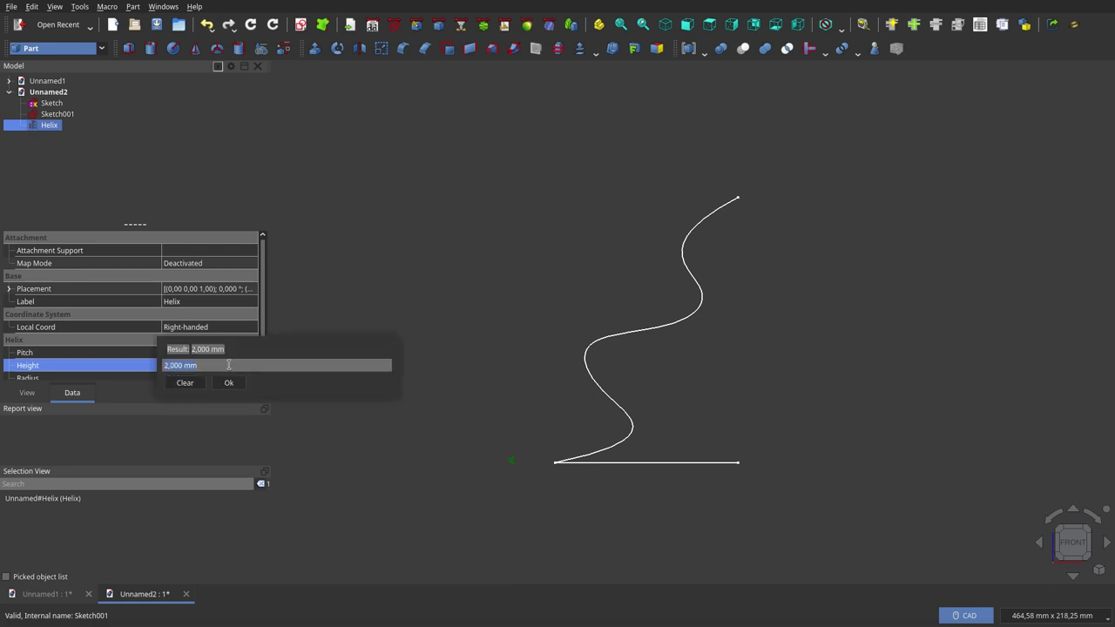
pyautogui.write('s')
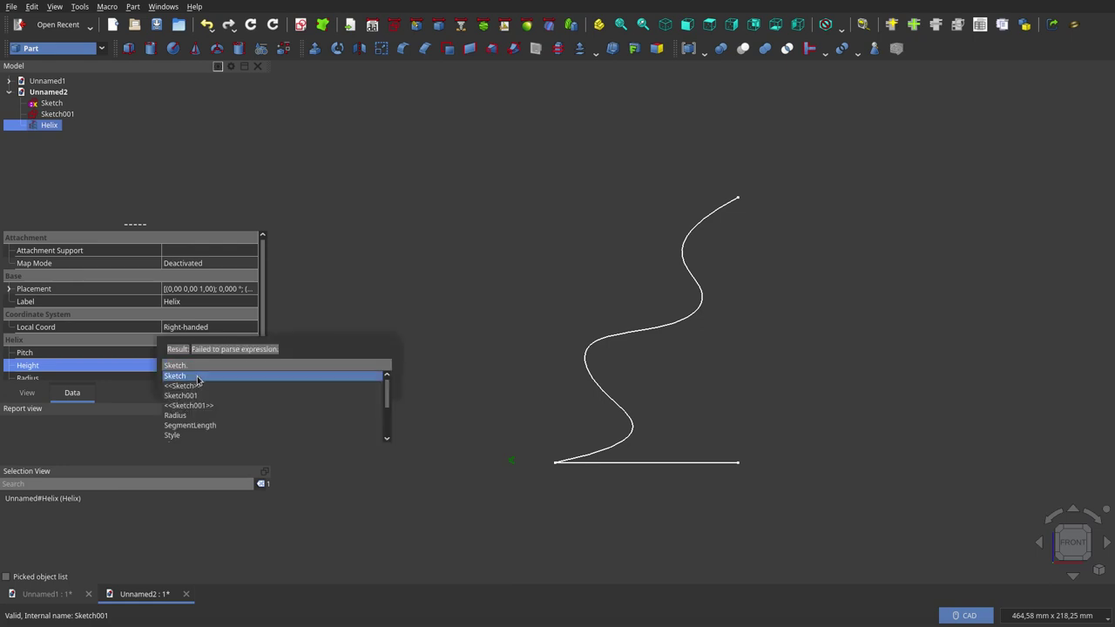
pyautogui.click(199, 377)
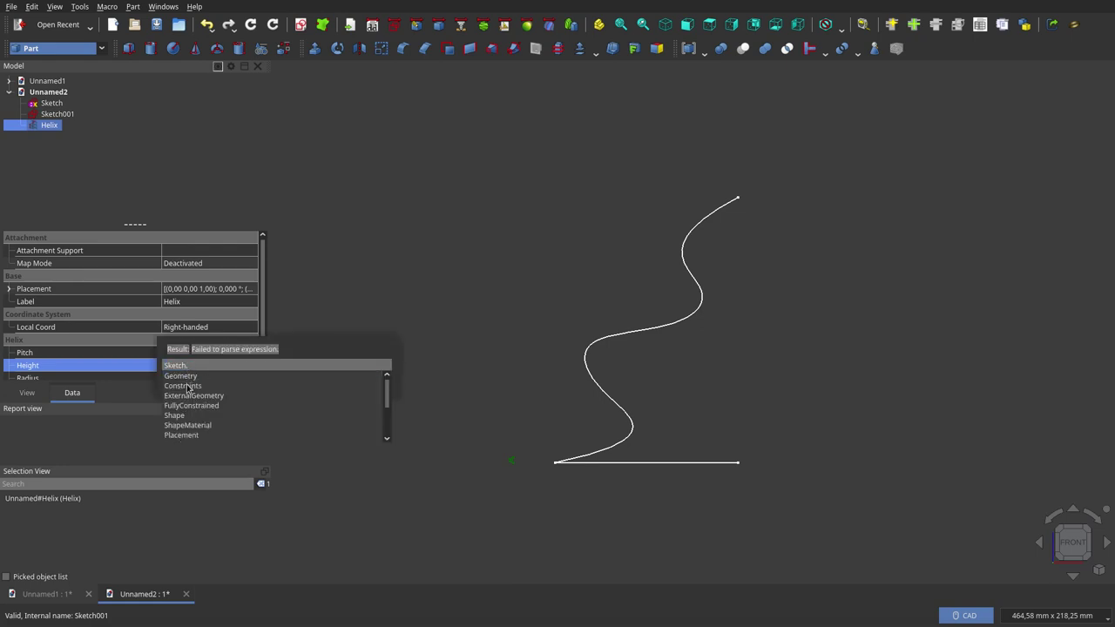
pyautogui.click(188, 386)
pyautogui.click(187, 386)
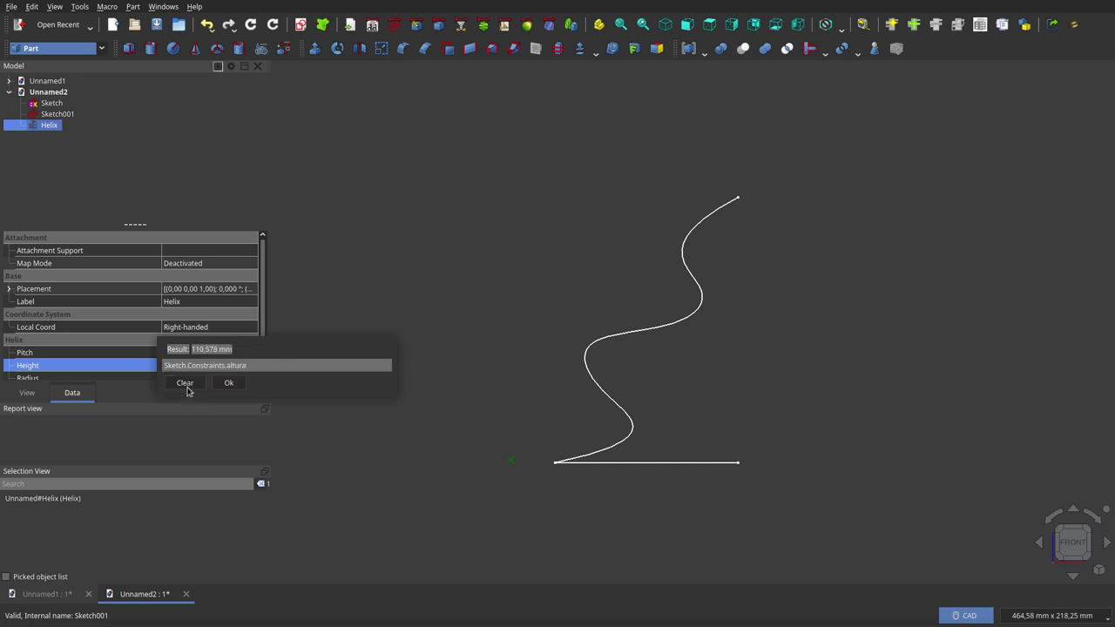
pyautogui.click(233, 385)
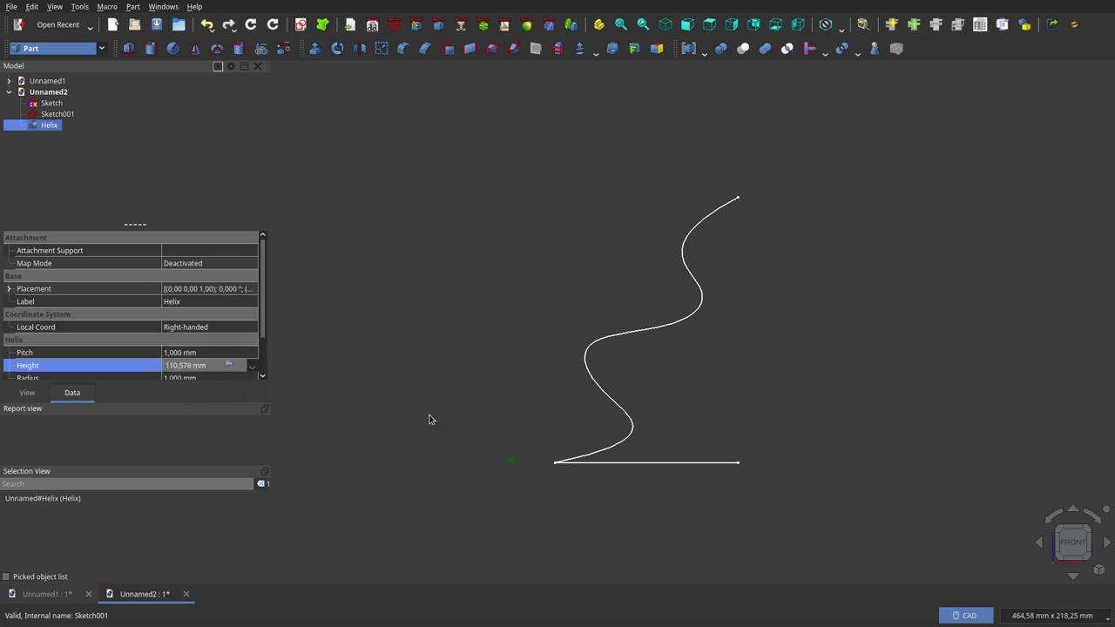
pyautogui.click(512, 485)
# Set the helix Radius to the expression Sketch.Constraints.radioMenor (18.573 mm).
pyautogui.click(57, 128)
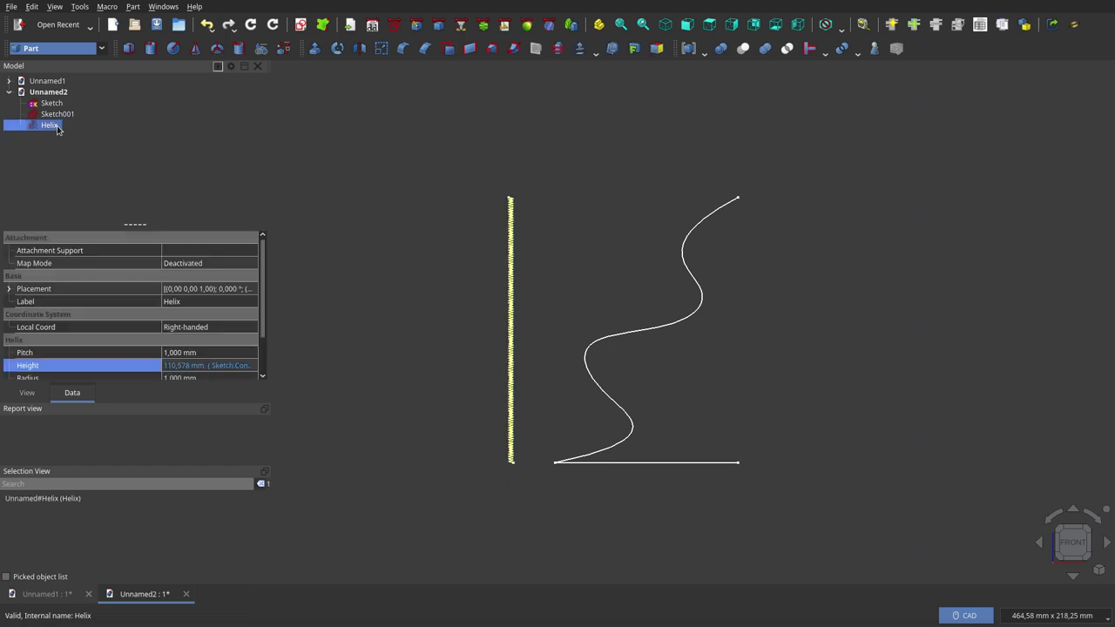
pyautogui.scroll(-1, 203, 373)
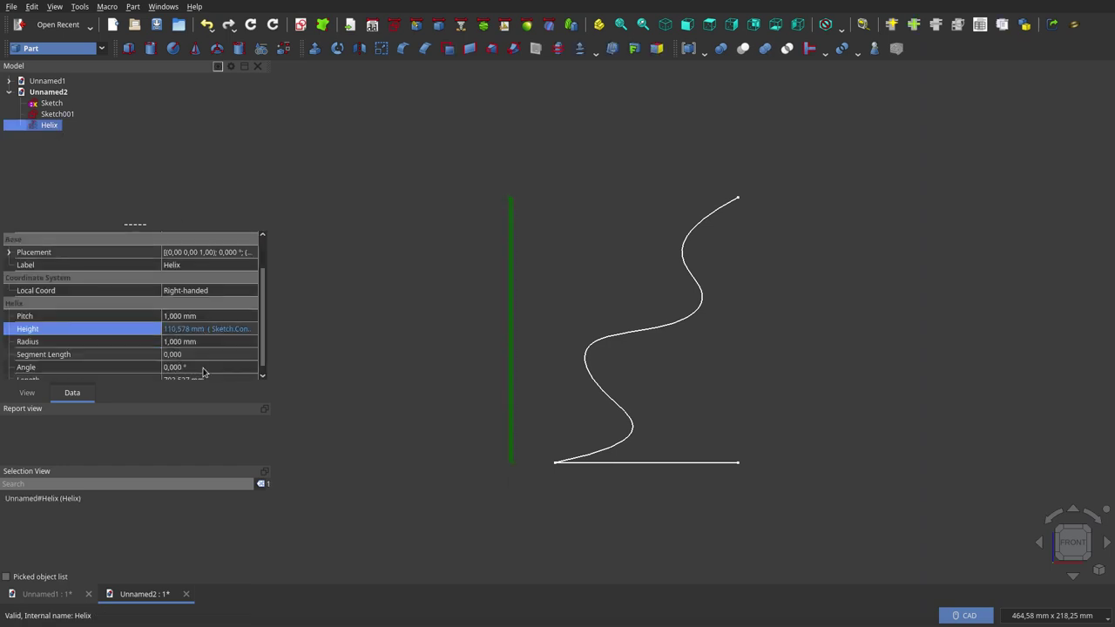
pyautogui.click(185, 343)
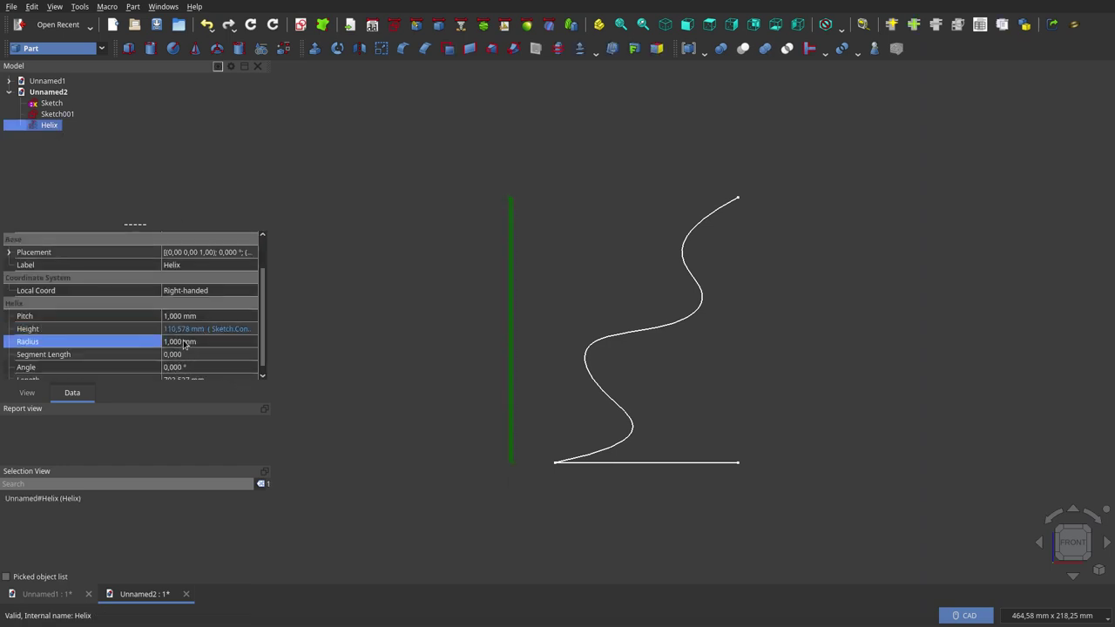
pyautogui.click(229, 341)
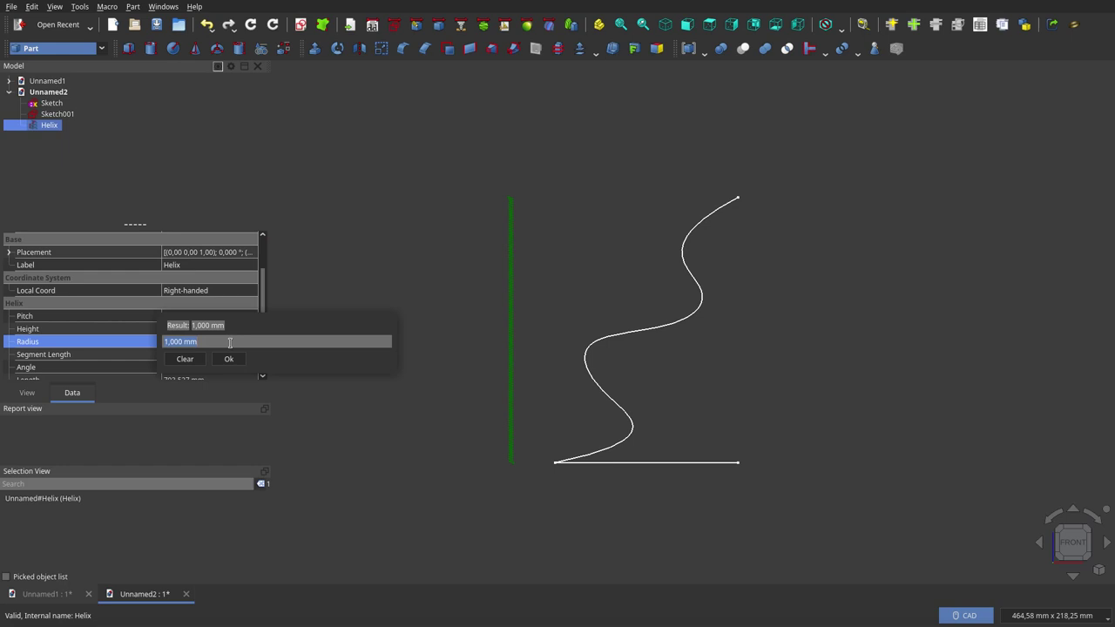
pyautogui.write('Sketch.')
pyautogui.click(195, 361)
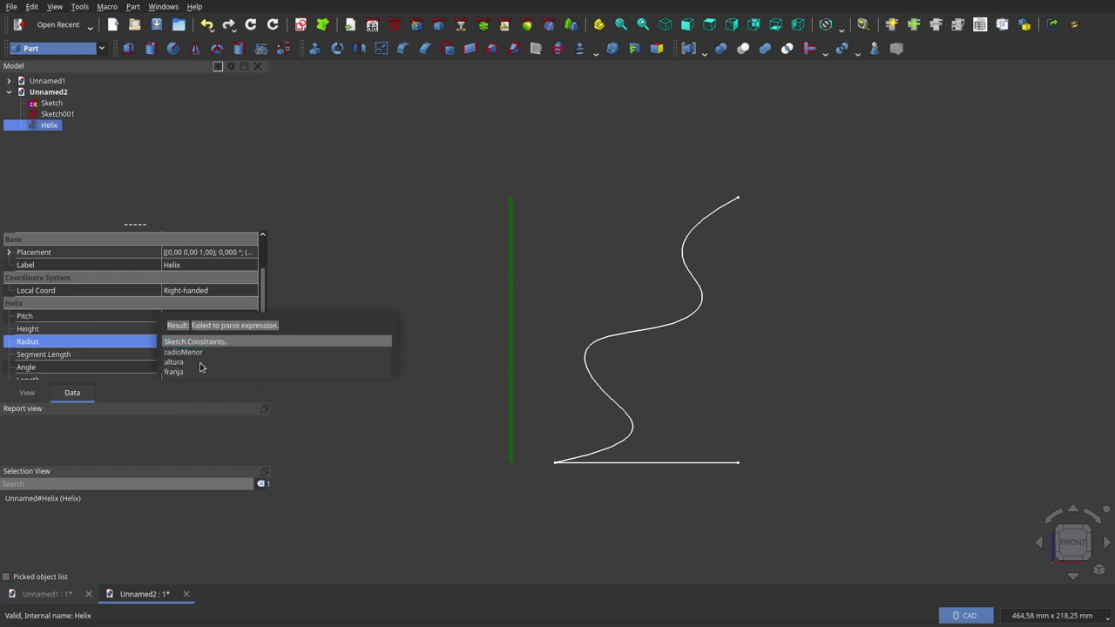
pyautogui.click(185, 359)
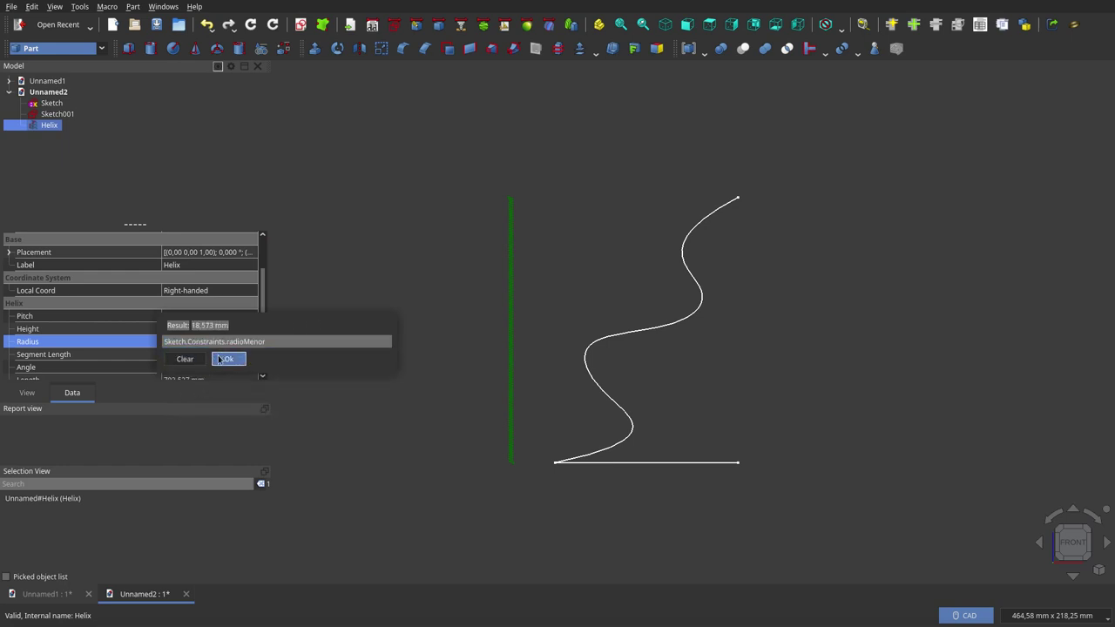
pyautogui.click(226, 358)
pyautogui.click(371, 361)
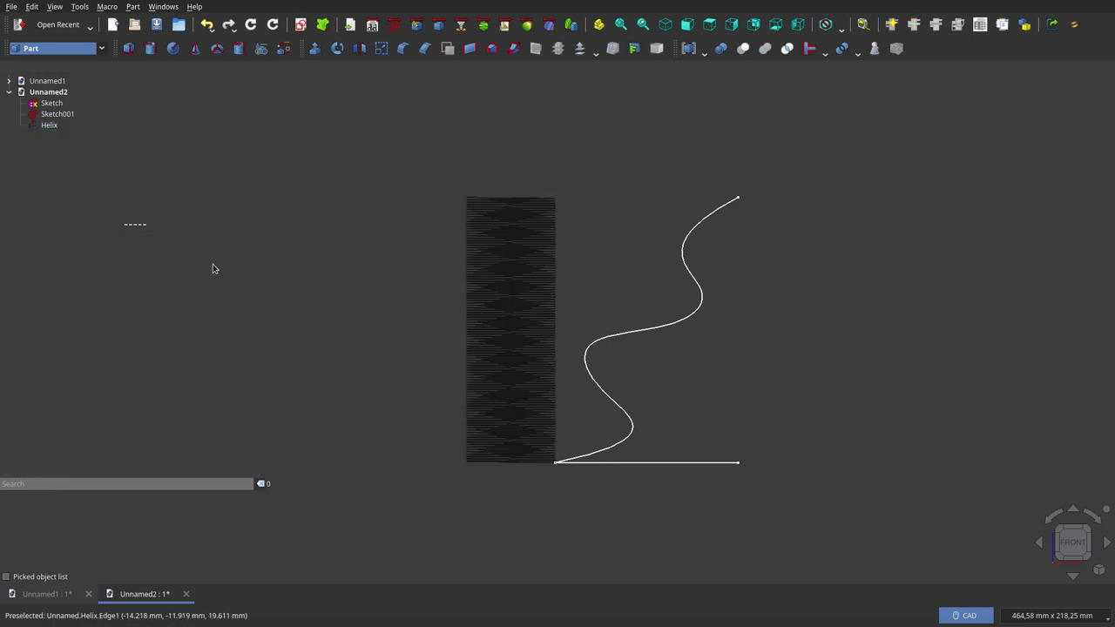
# Set the helix Pitch to the expression Height/11, giving 10.053 mm.
pyautogui.click(43, 125)
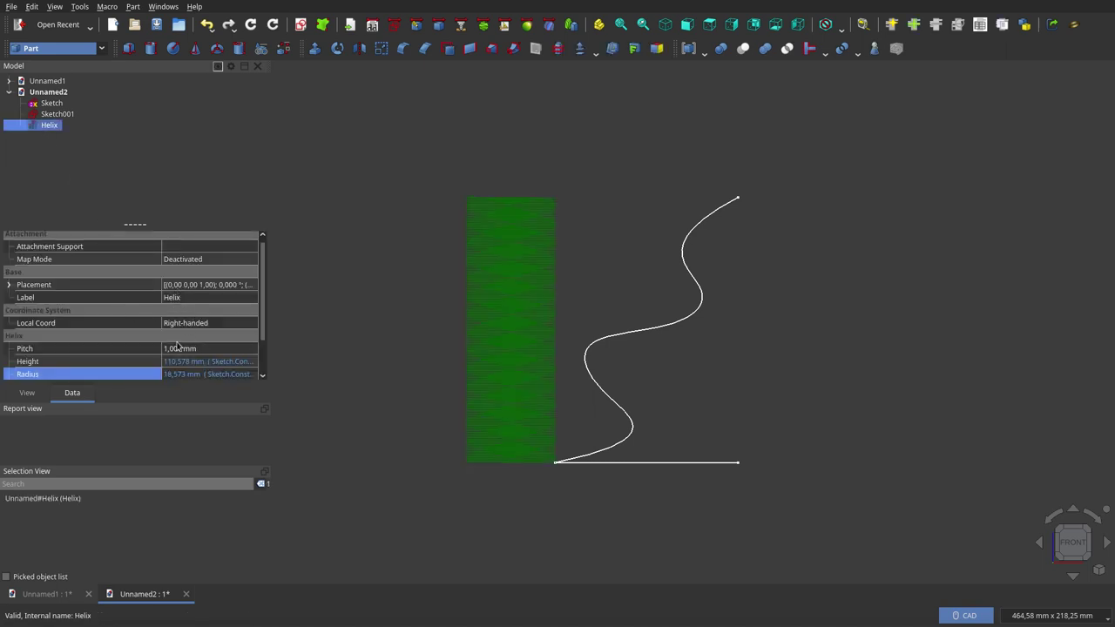
pyautogui.scroll(-1, 183, 347)
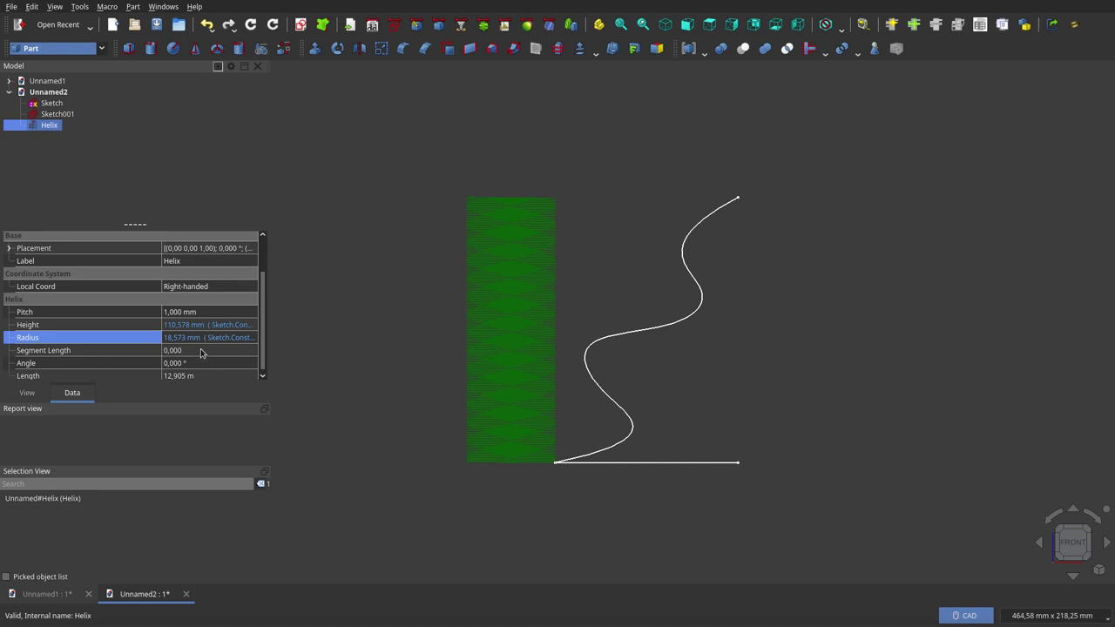
pyautogui.click(181, 312)
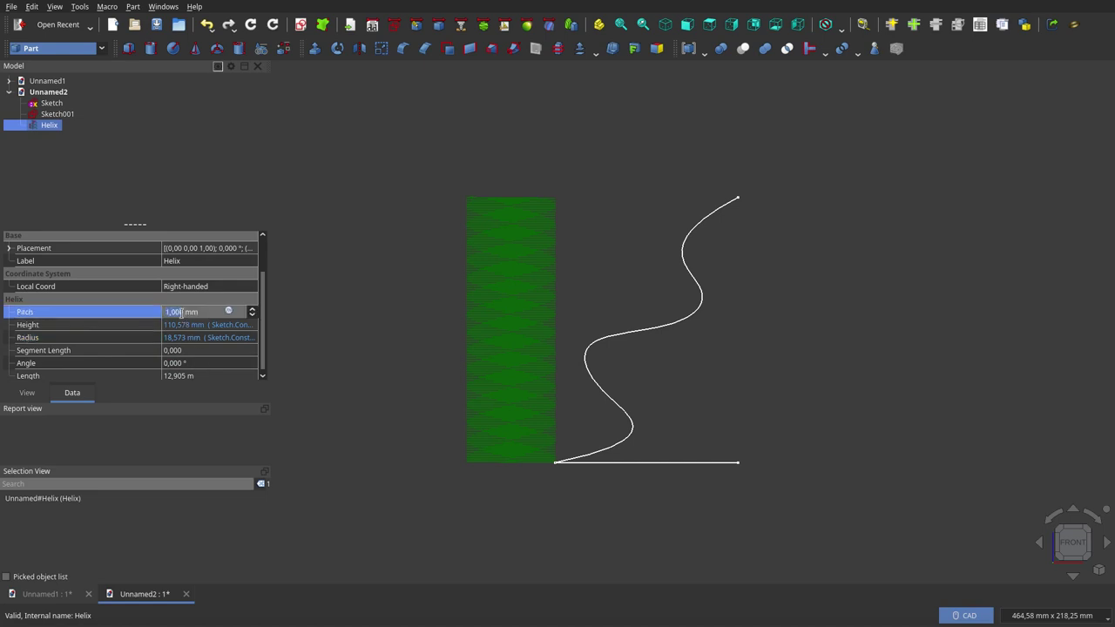
pyautogui.click(230, 312)
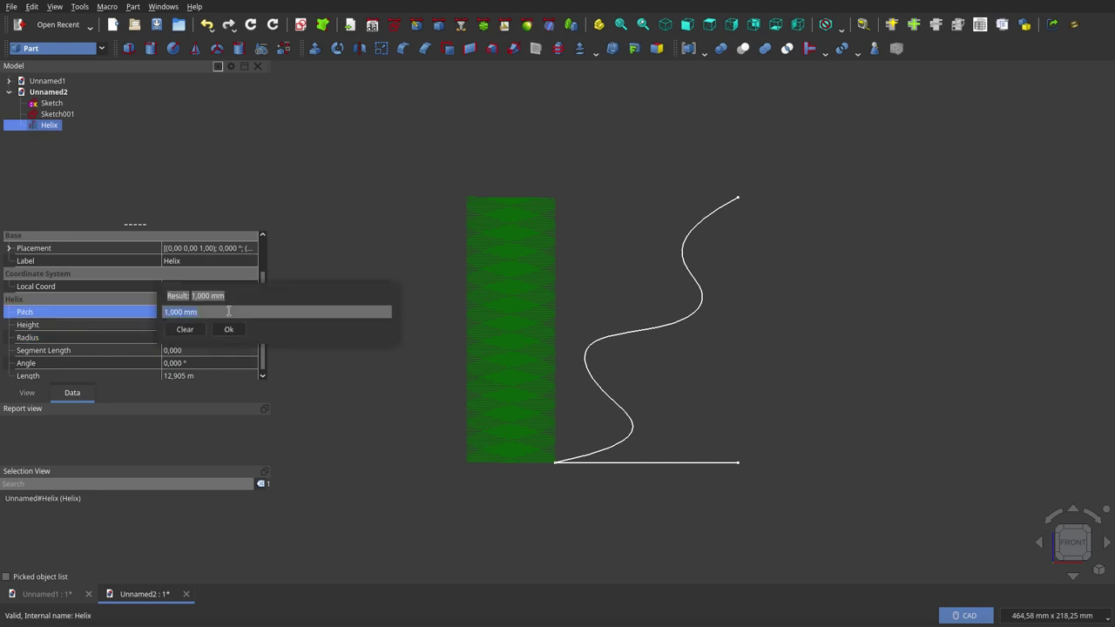
pyautogui.write('he')
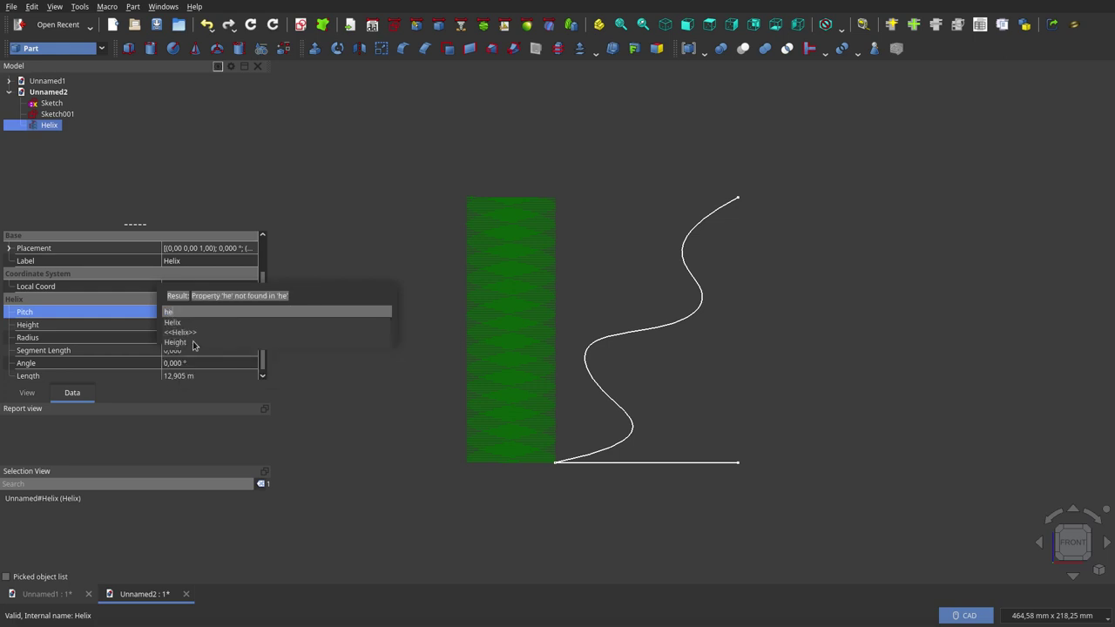
pyautogui.click(193, 343)
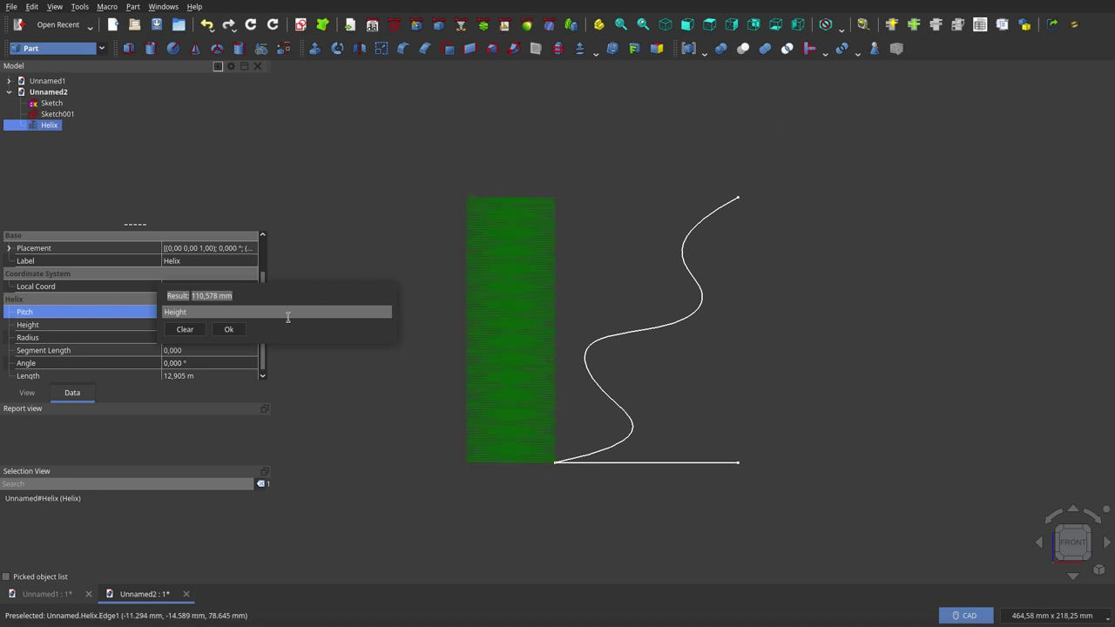
pyautogui.write('/')
pyautogui.write('11')
pyautogui.click(228, 329)
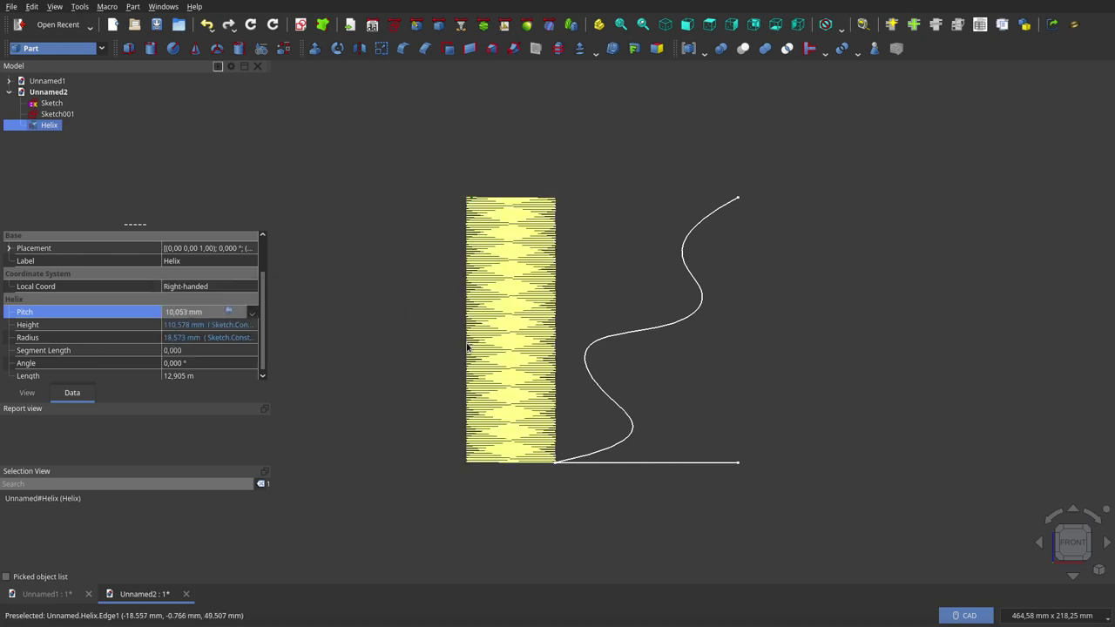
pyautogui.click(647, 256)
pyautogui.moveTo(590, 244)
pyautogui.mouseDown(button='middle')
pyautogui.moveTo(529, 464)
pyautogui.moveTo(558, 259)
pyautogui.moveTo(588, 259)
pyautogui.moveTo(587, 242)
pyautogui.mouseUp(button='middle')
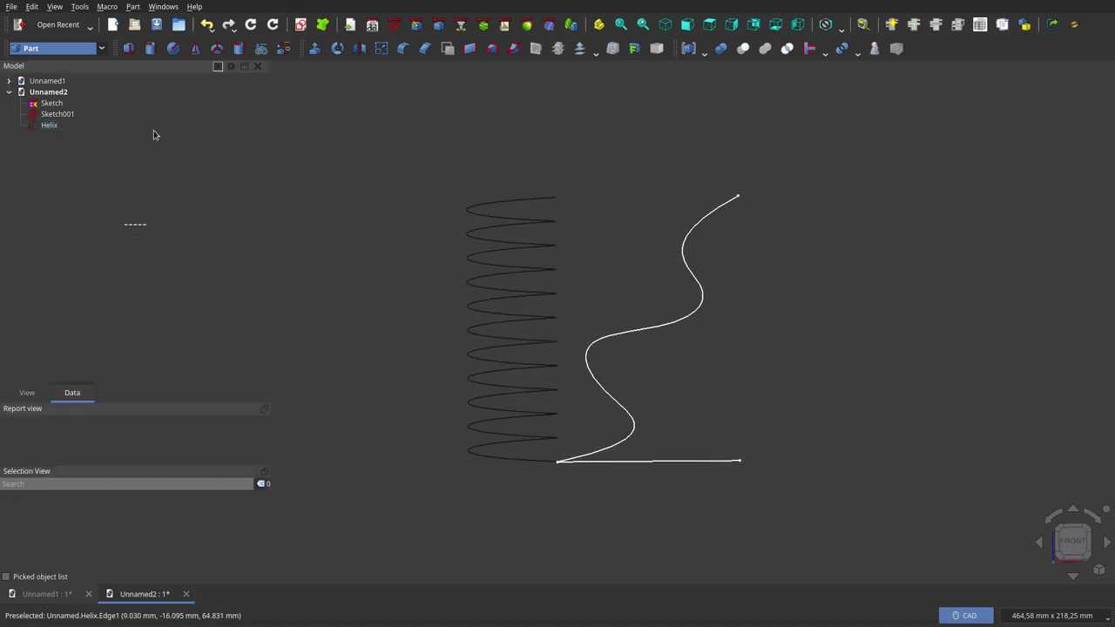
pyautogui.moveTo(57, 114)
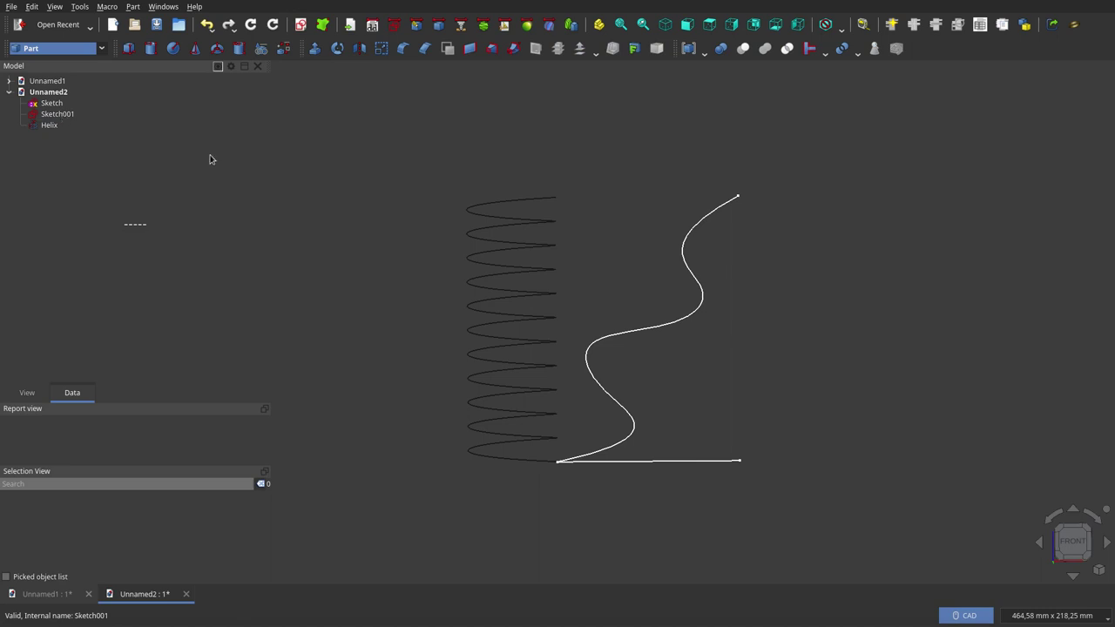
# Revolve the profile sketch 360° about the Z axis into a vase surface.
pyautogui.click(53, 104)
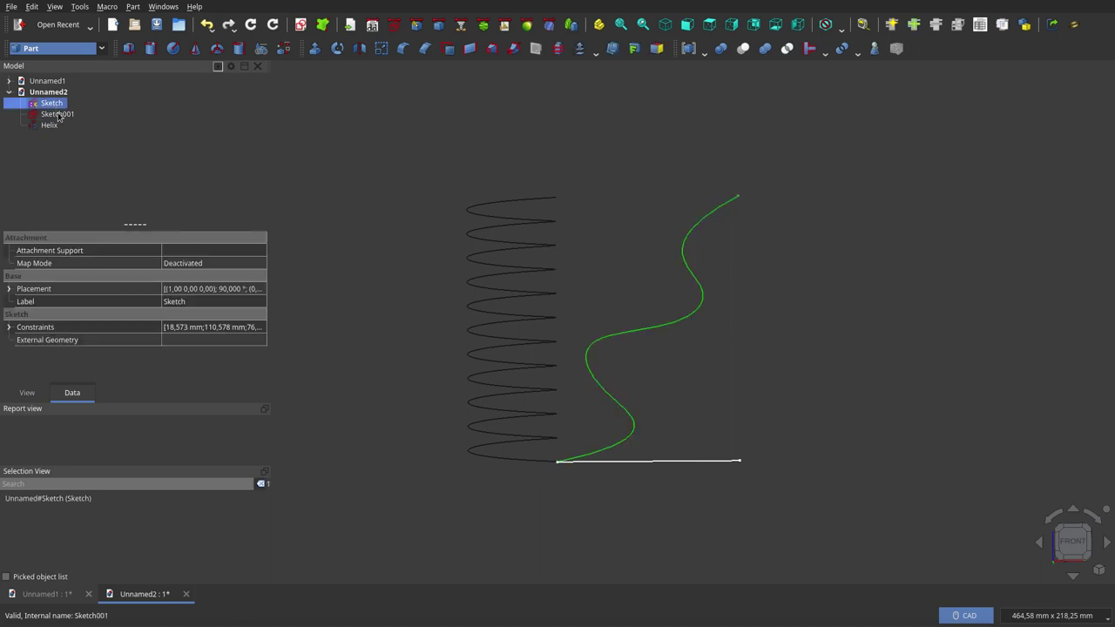
pyautogui.click(337, 51)
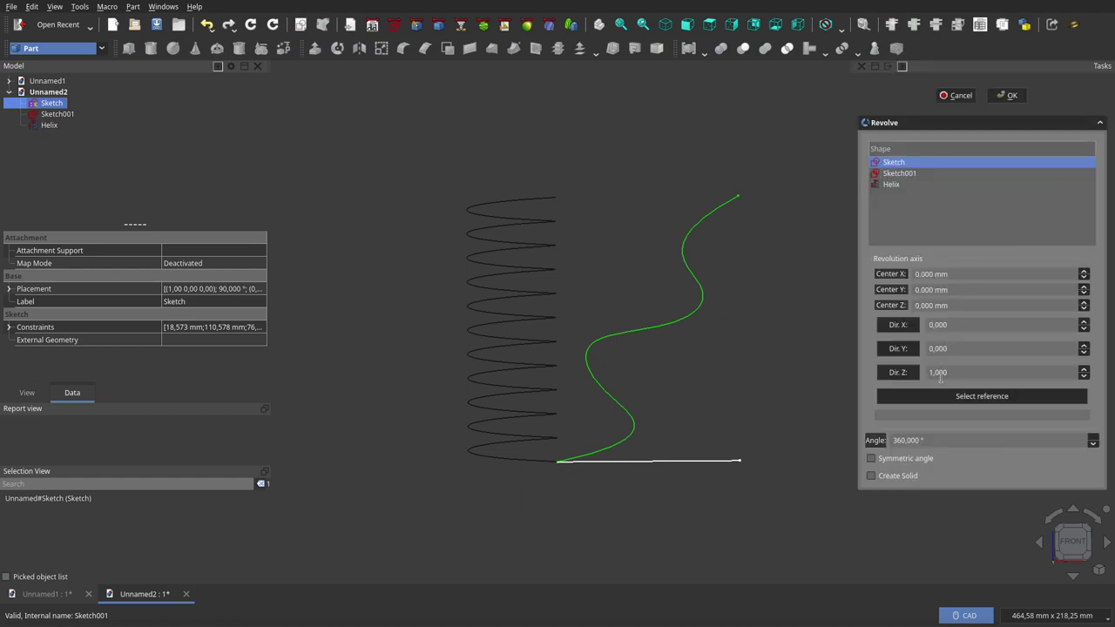
pyautogui.click(1010, 95)
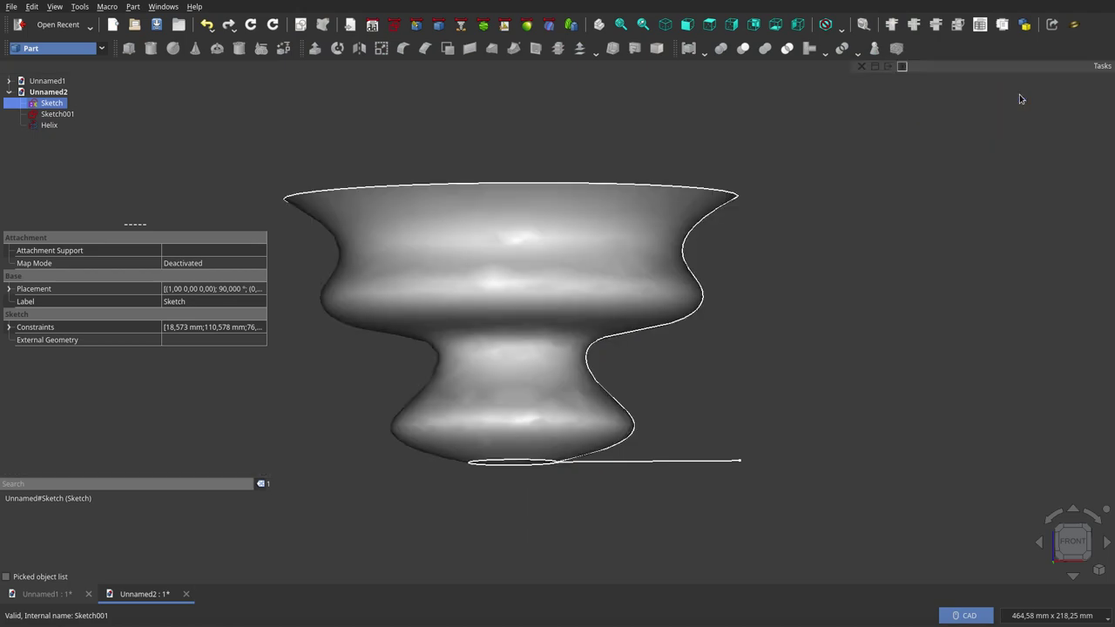
# Hide the Revolve surface so only the coil and line remain visible.
pyautogui.moveTo(601, 138)
pyautogui.mouseDown(button='middle')
pyautogui.moveTo(593, 232)
pyautogui.moveTo(563, 87)
pyautogui.moveTo(598, 169)
pyautogui.mouseUp(button='middle')
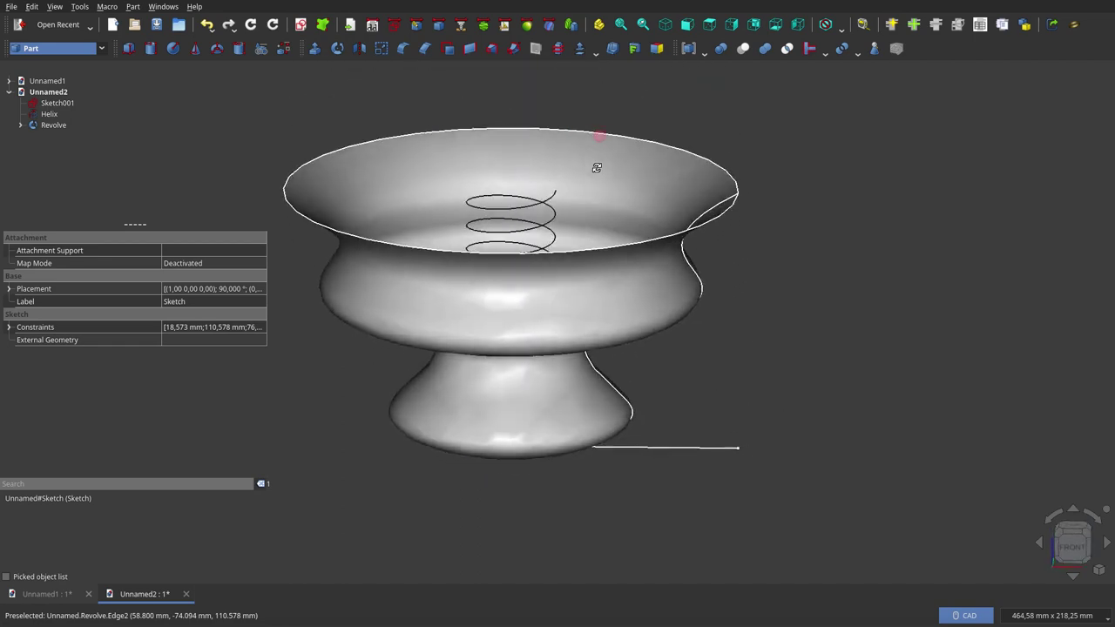
pyautogui.click(49, 127)
pyautogui.press('space')
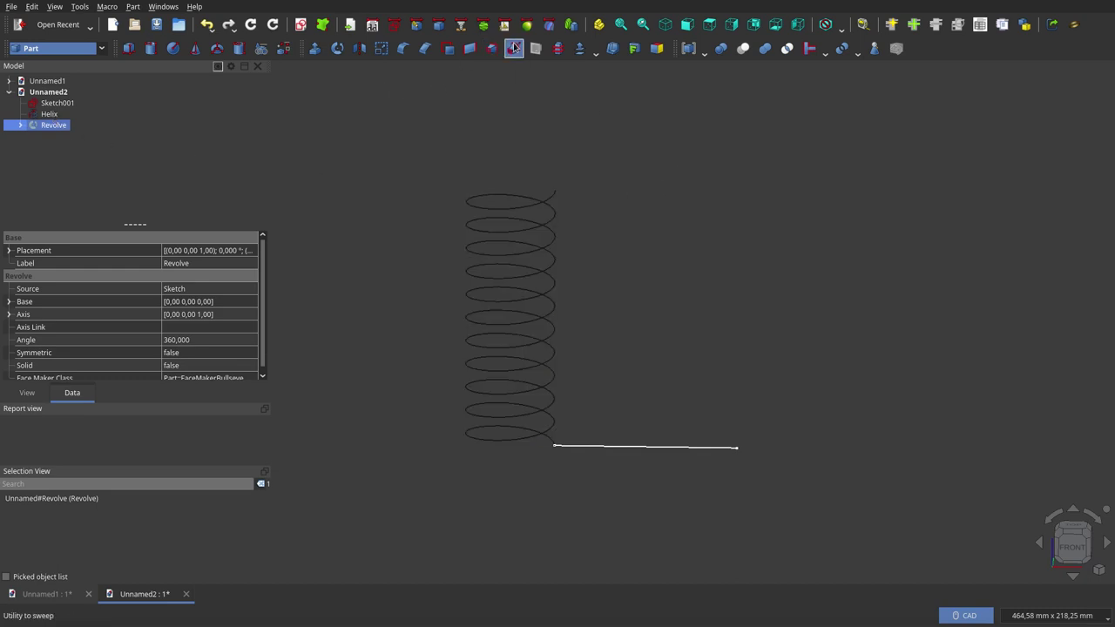
# Sweep the straight Sketch001 profile along the Helix path into a spiral ribbon surface.
pyautogui.click(515, 47)
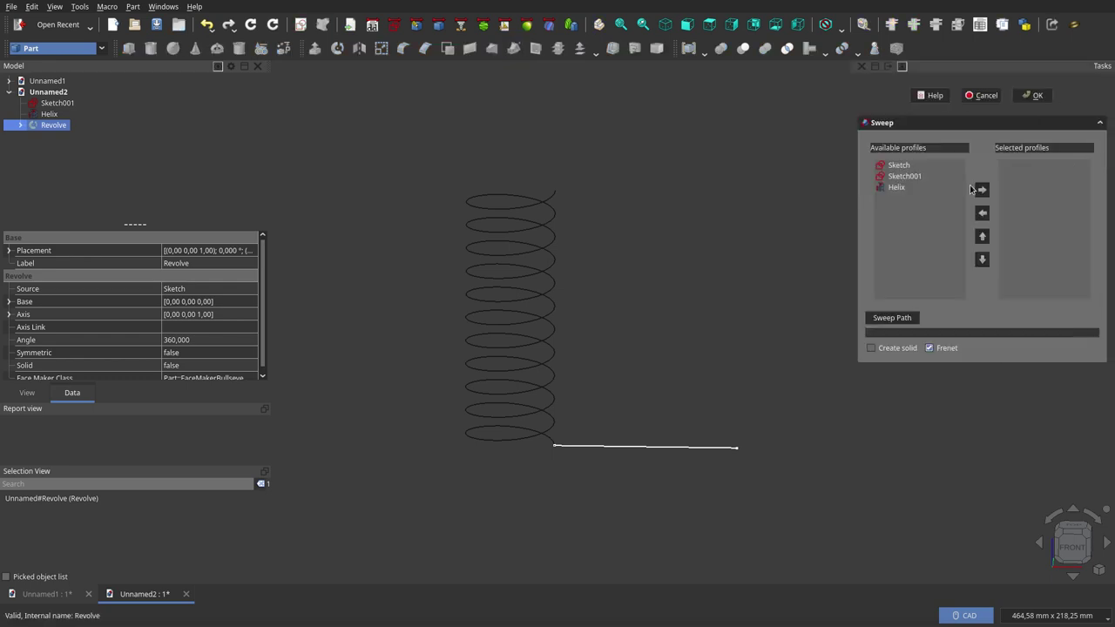
pyautogui.click(912, 178)
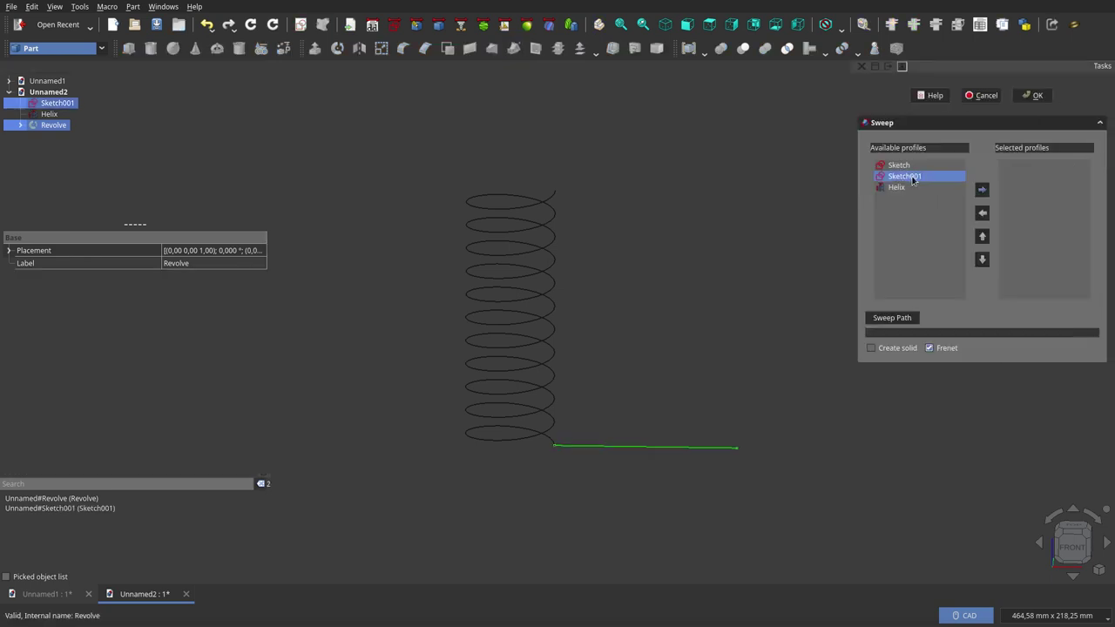
pyautogui.click(985, 191)
pyautogui.click(906, 319)
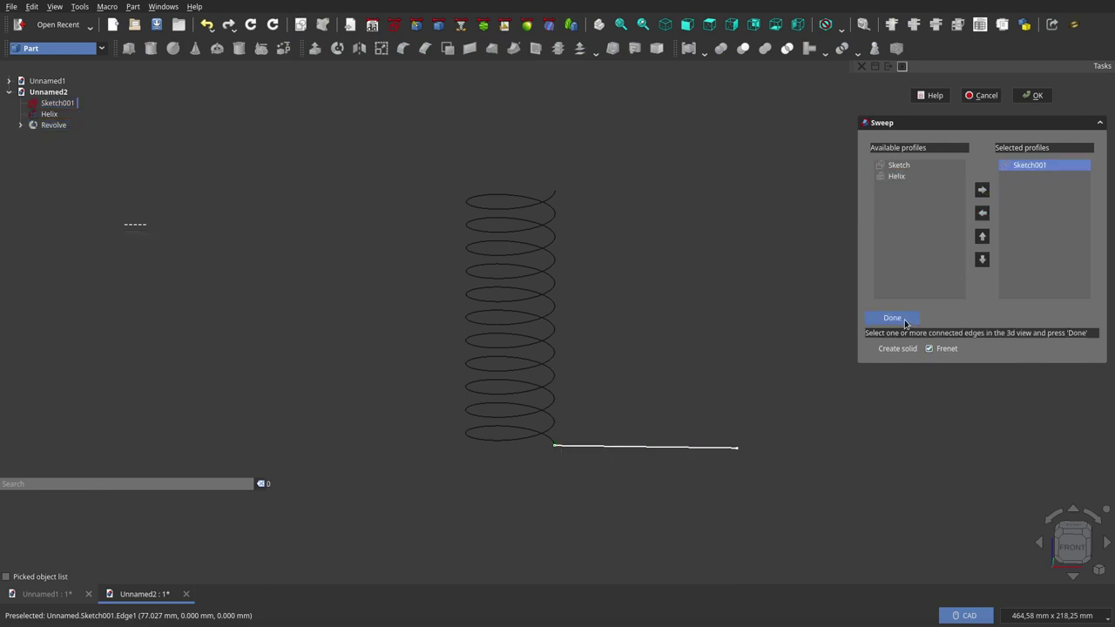
pyautogui.press('Escape')
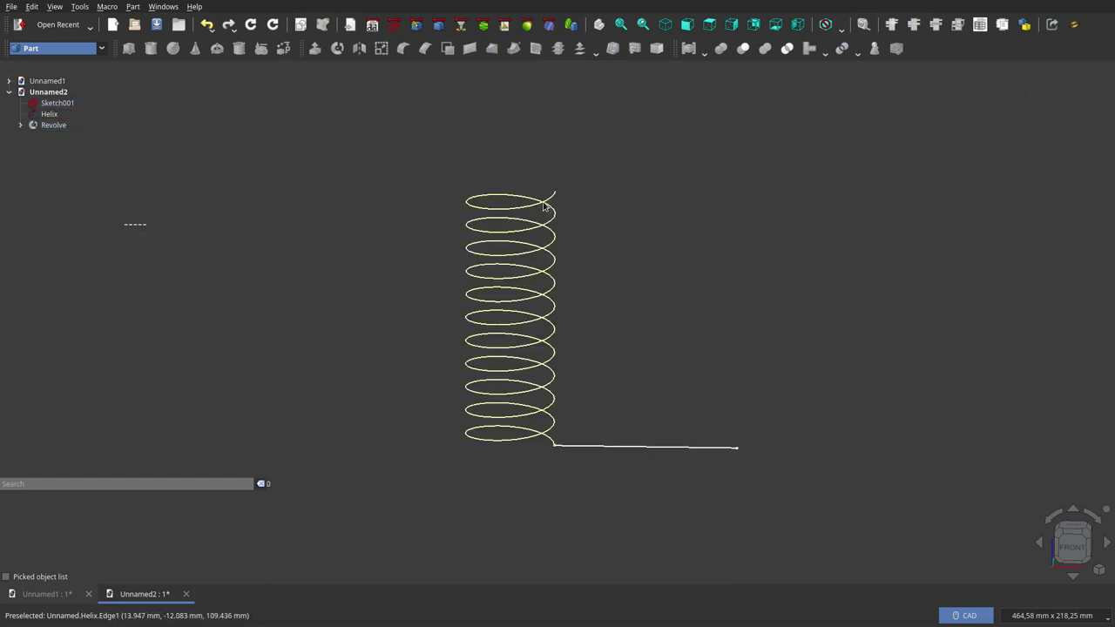
pyautogui.click(549, 207)
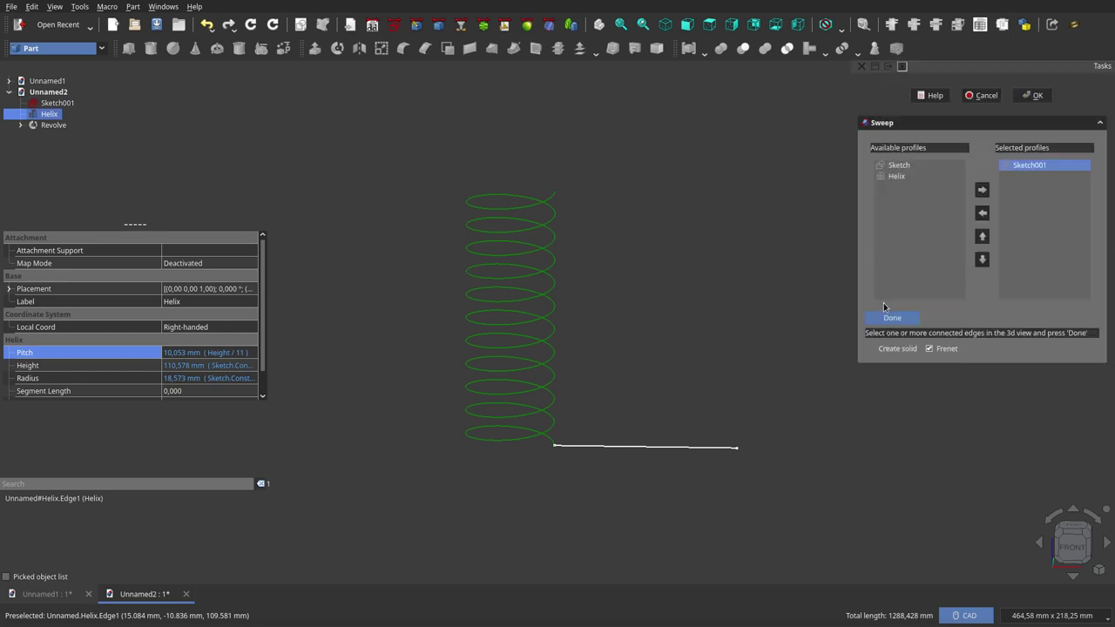
pyautogui.click(894, 319)
pyautogui.click(1030, 96)
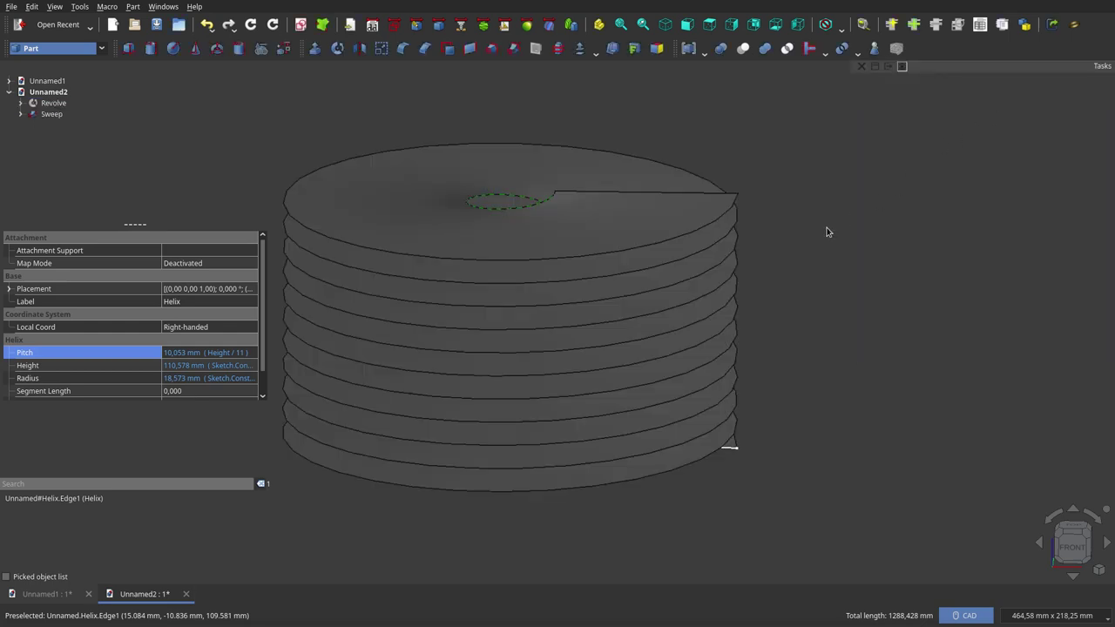
pyautogui.moveTo(747, 142)
pyautogui.mouseDown(button='middle')
pyautogui.moveTo(688, 197)
pyautogui.moveTo(740, 166)
pyautogui.mouseUp(button='middle')
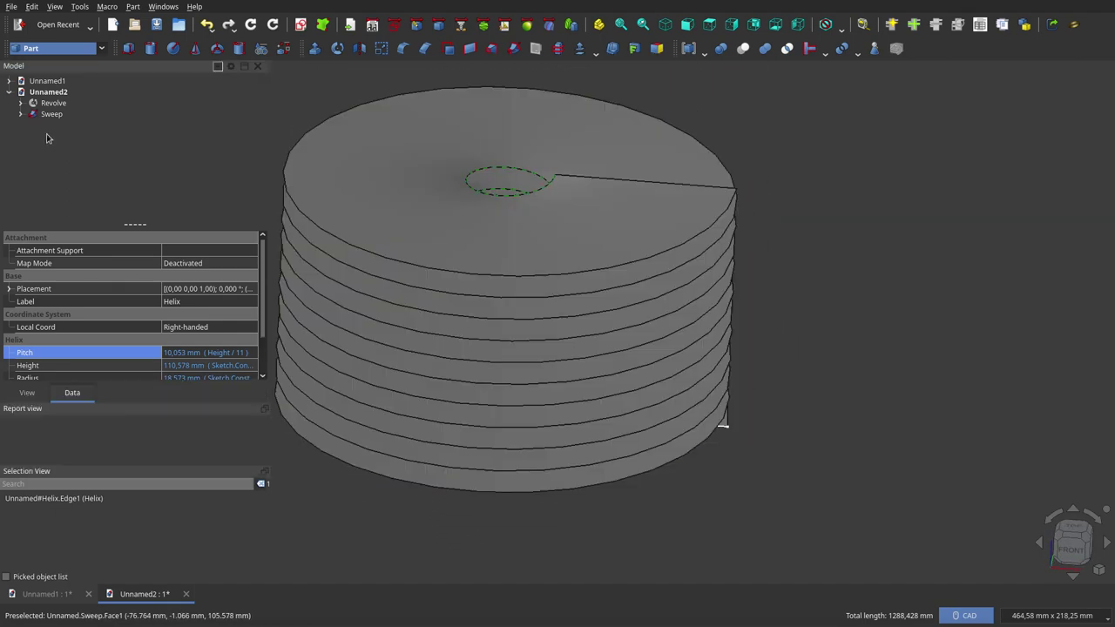
pyautogui.click(20, 115)
pyautogui.click(69, 125)
pyautogui.click(61, 136)
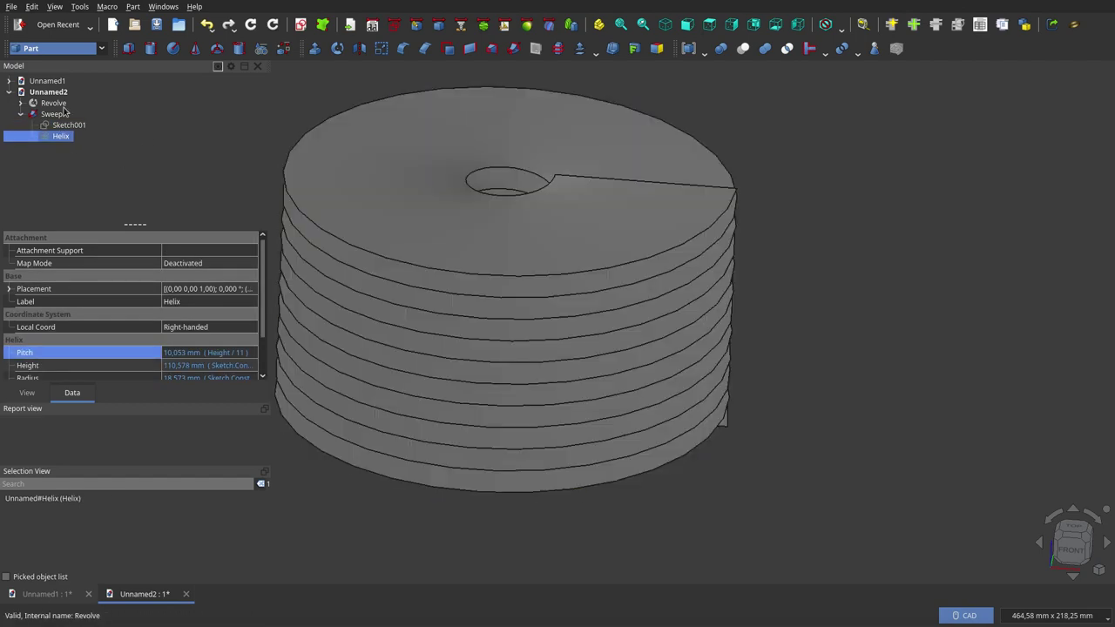
pyautogui.click(61, 104)
pyautogui.rightClick(795, 256)
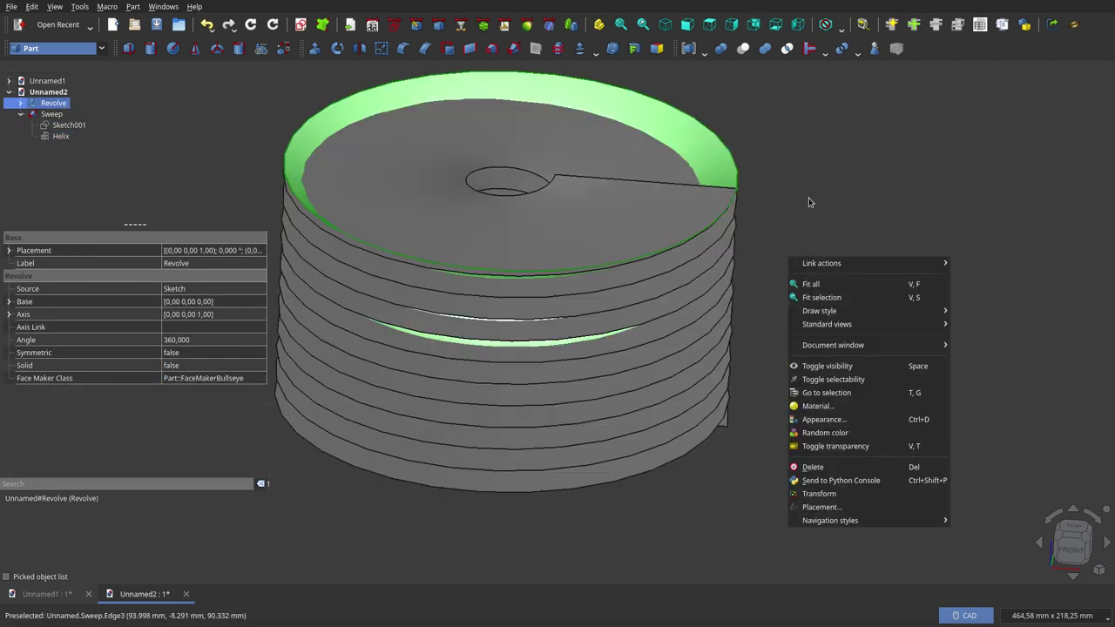
pyautogui.press('Escape')
pyautogui.scroll(-5, 809, 200)
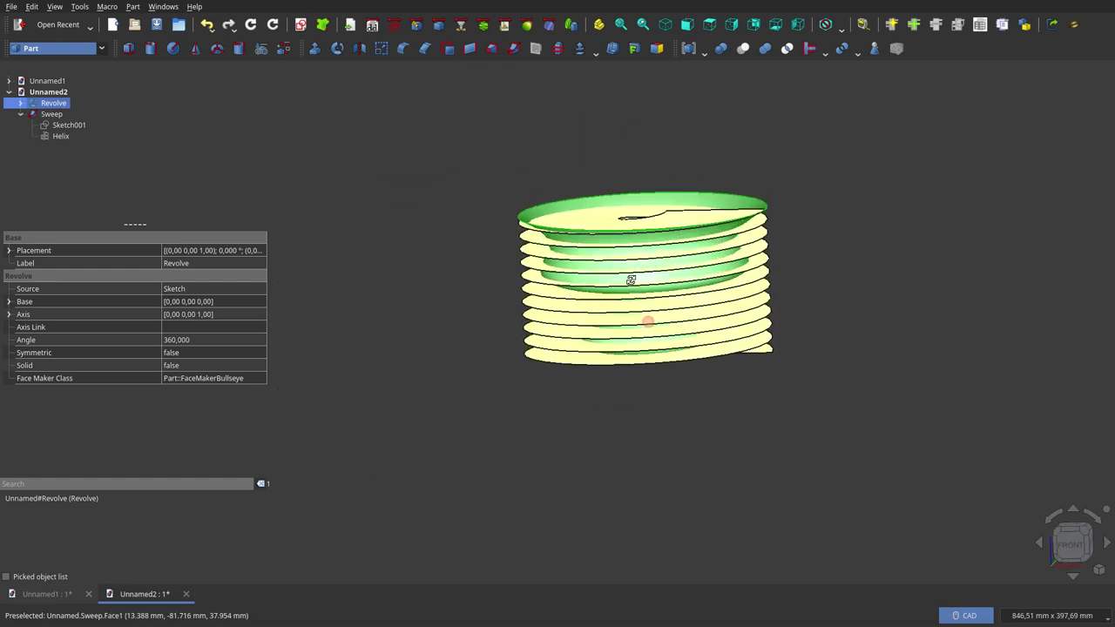
pyautogui.moveTo(631, 280)
pyautogui.mouseDown(button='middle')
pyautogui.moveTo(628, 252)
pyautogui.moveTo(656, 276)
pyautogui.mouseUp(button='middle')
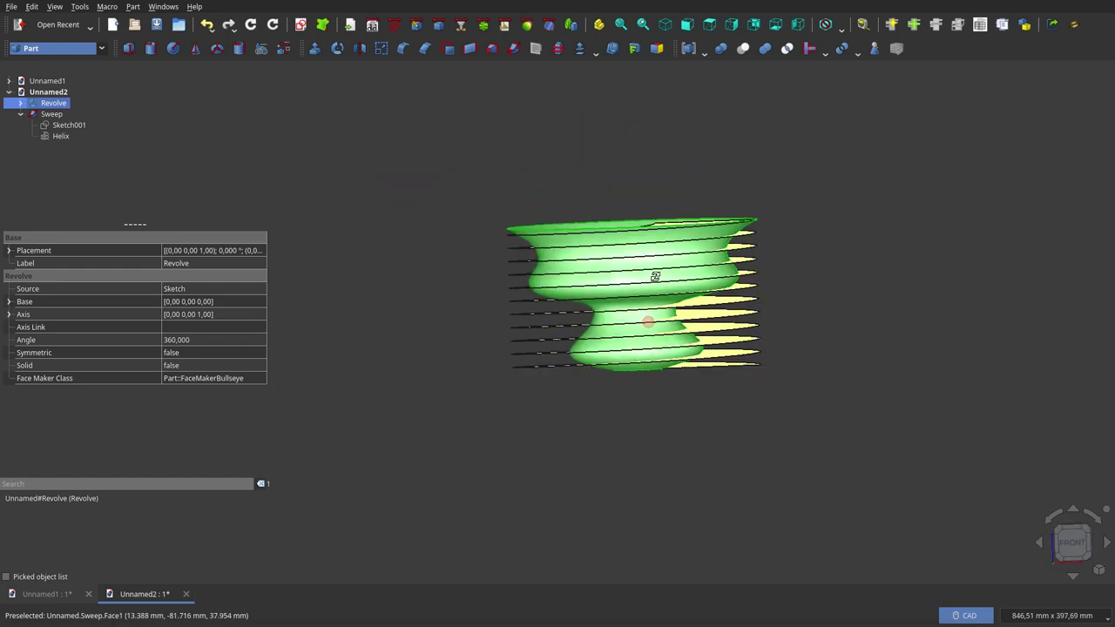
pyautogui.click(20, 114)
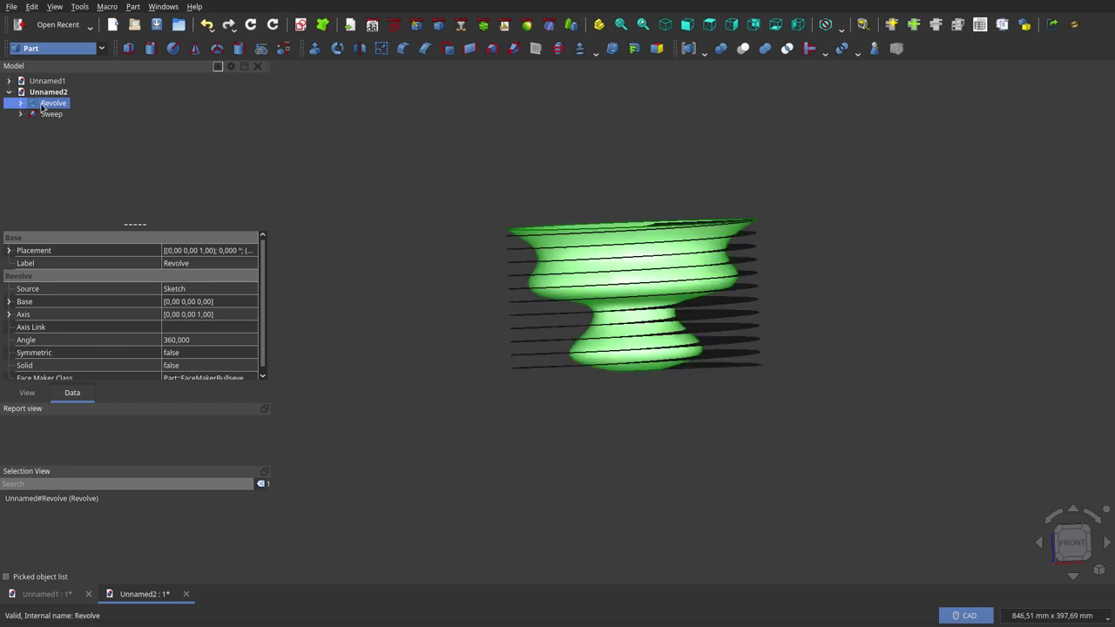
# Apply a Boolean Section to Revolve and Sweep, leaving only their intersection curve.
pyautogui.keyDown('ctrl'); pyautogui.click(44, 115); pyautogui.keyUp('ctrl')
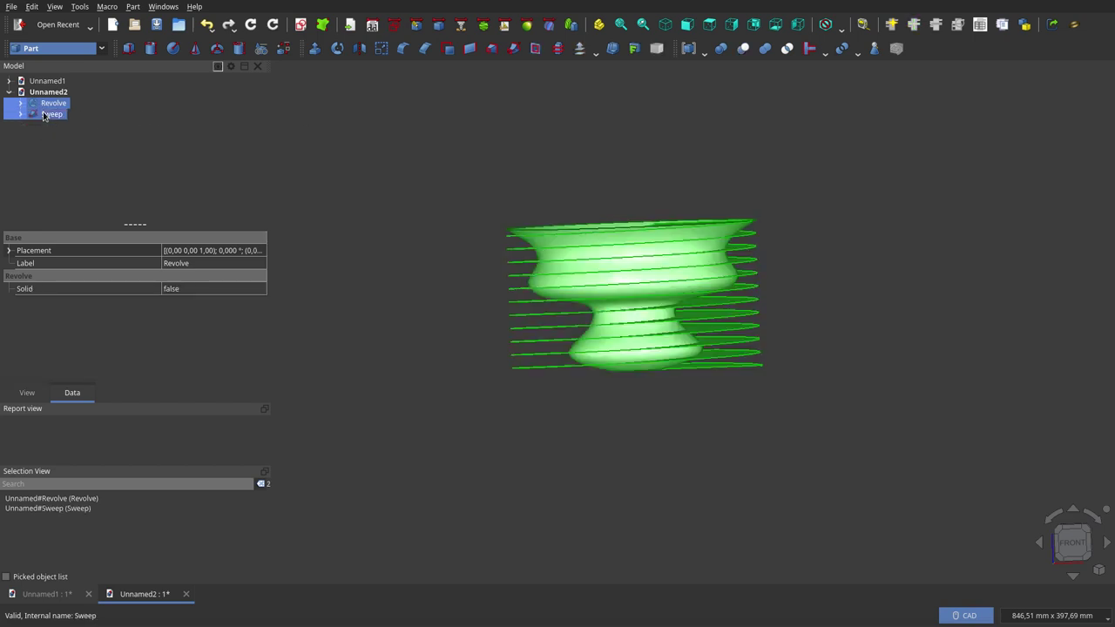
pyautogui.click(721, 49)
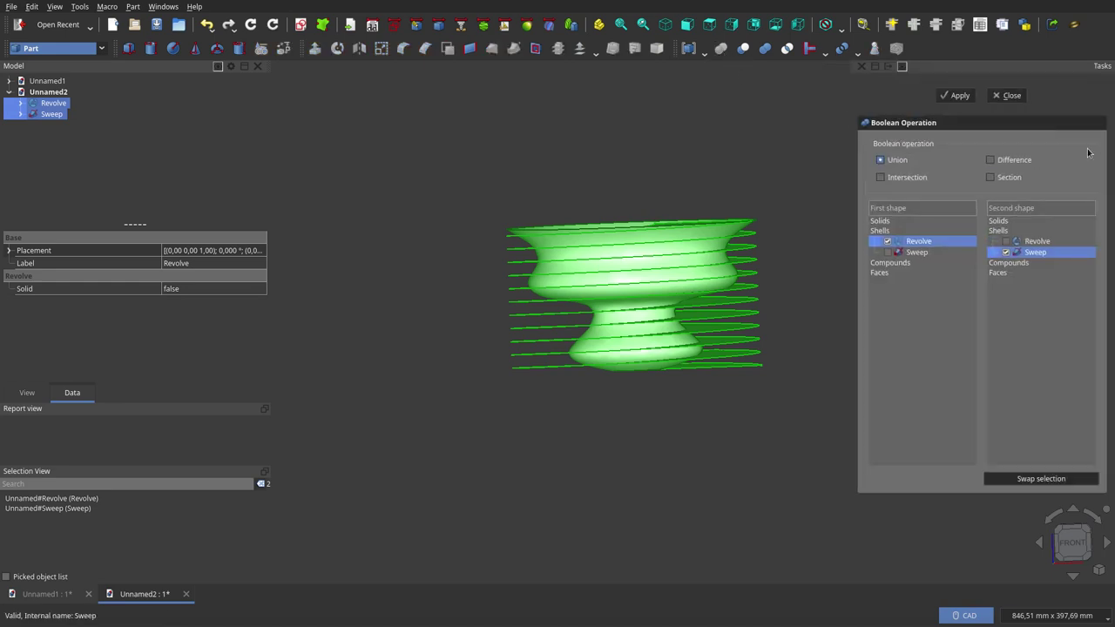
pyautogui.click(991, 180)
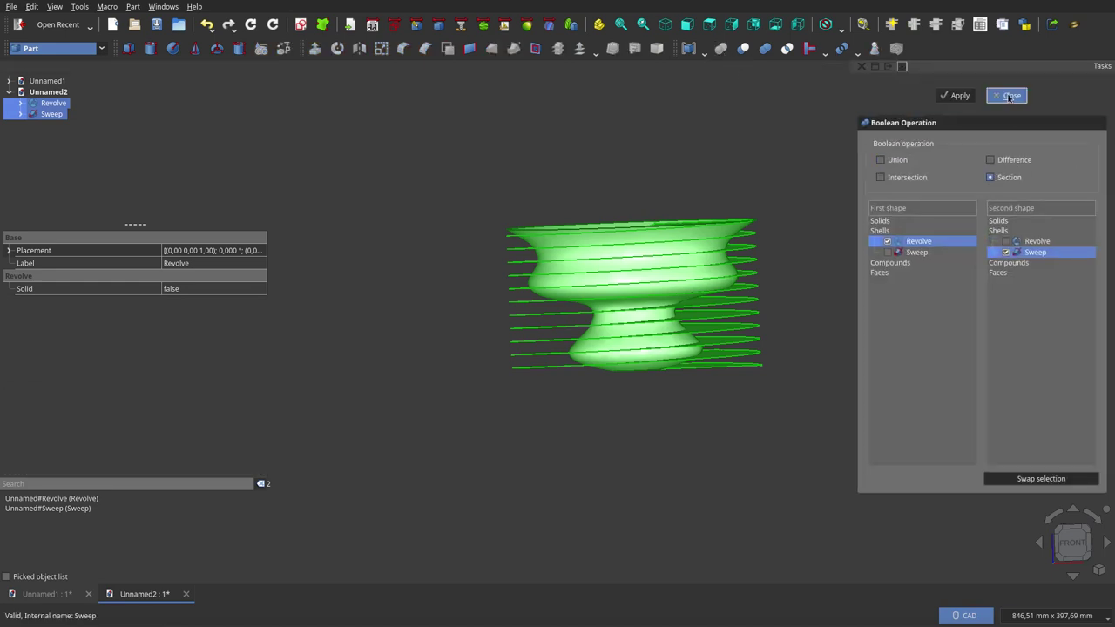
pyautogui.click(956, 95)
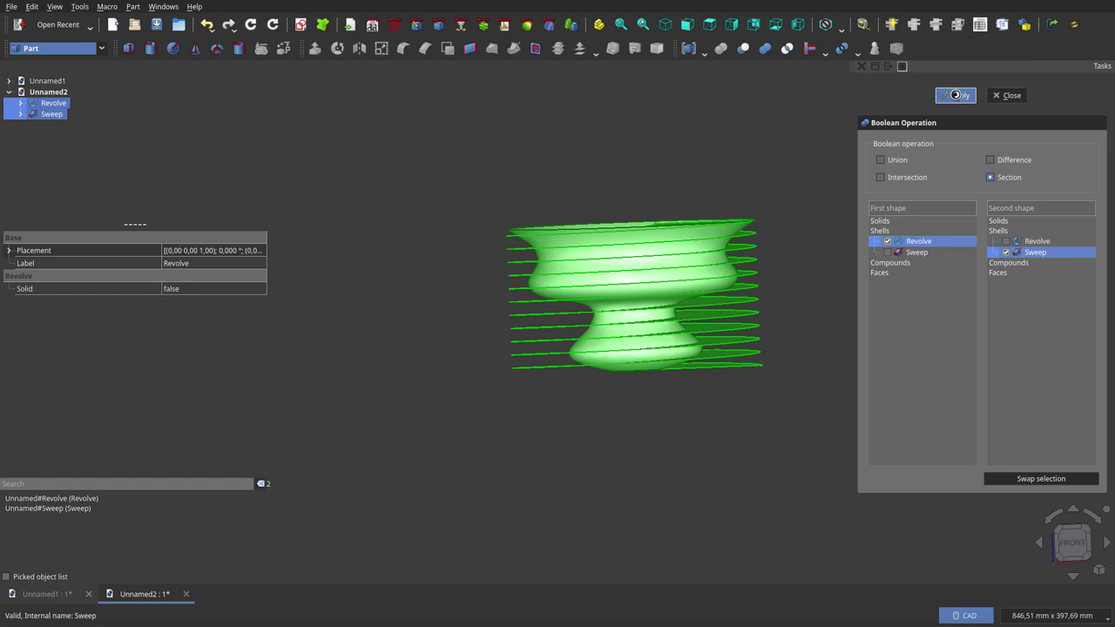
pyautogui.click(1011, 96)
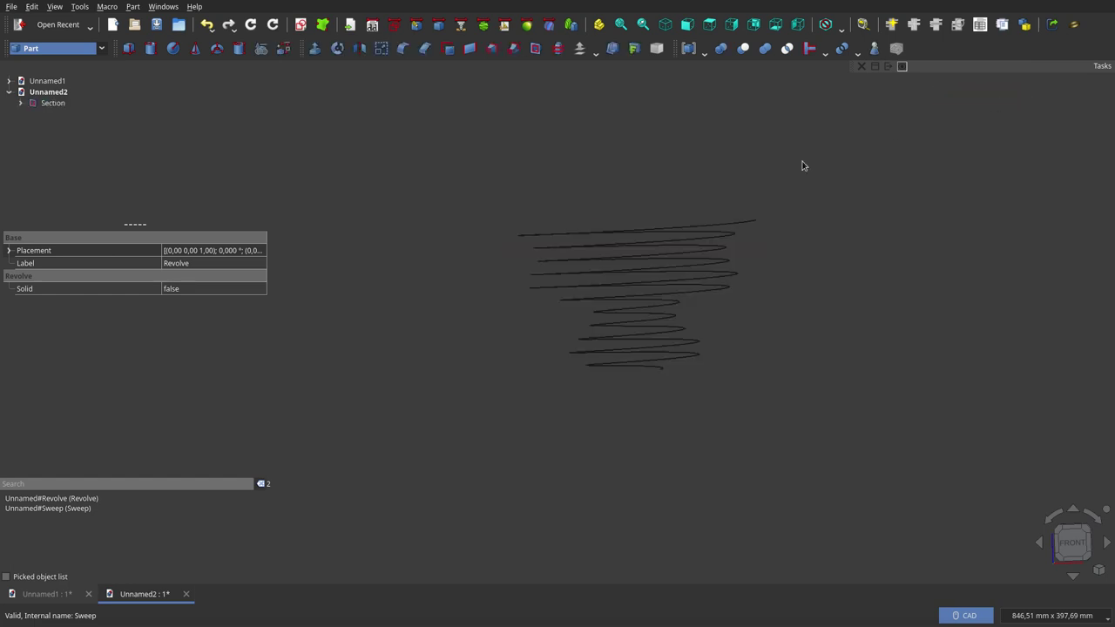
# Orbit and zoom to inspect the new spiral section curve from a tilted view.
pyautogui.moveTo(700, 179)
pyautogui.mouseDown(button='middle')
pyautogui.moveTo(704, 231)
pyautogui.moveTo(752, 214)
pyautogui.moveTo(767, 157)
pyautogui.moveTo(754, 119)
pyautogui.moveTo(744, 165)
pyautogui.moveTo(682, 219)
pyautogui.moveTo(692, 250)
pyautogui.mouseUp(button='middle')
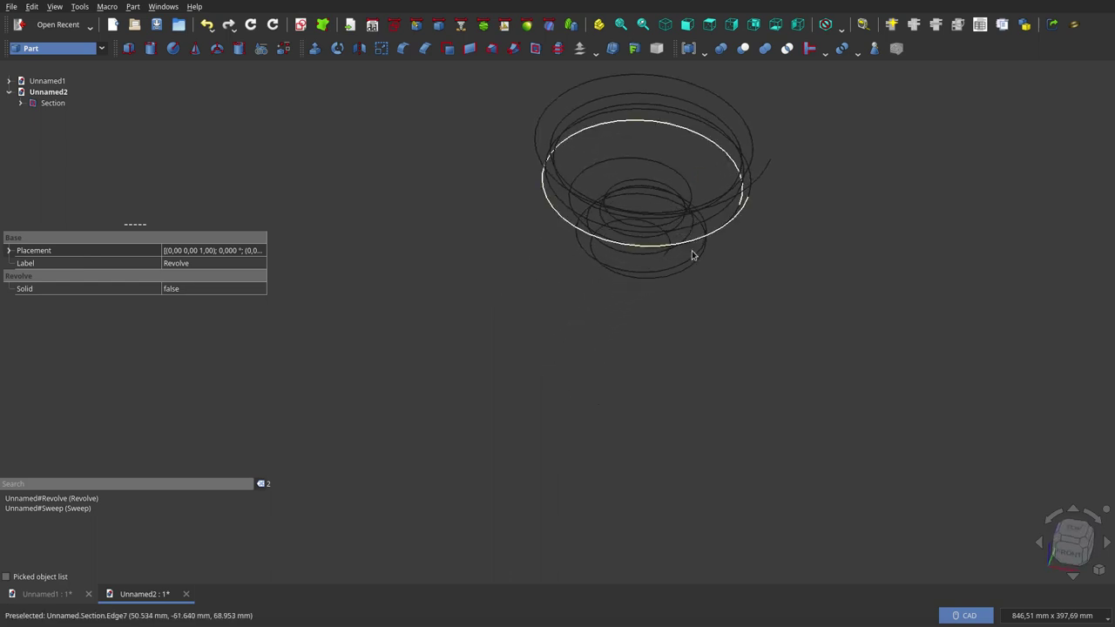
pyautogui.scroll(-3, 580, 373)
pyautogui.scroll(3, 627, 276)
pyautogui.moveTo(628, 276)
pyautogui.mouseDown(button='middle')
pyautogui.moveTo(615, 232)
pyautogui.moveTo(629, 198)
pyautogui.moveTo(647, 191)
pyautogui.moveTo(659, 236)
pyautogui.moveTo(637, 241)
pyautogui.moveTo(295, 192)
pyautogui.mouseUp(button='middle')
pyautogui.scroll(2, 640, 436)
# Reveal the vase profile Sketch under Section and Revolve, then orbit to compare it with the spiral.
pyautogui.click(20, 104)
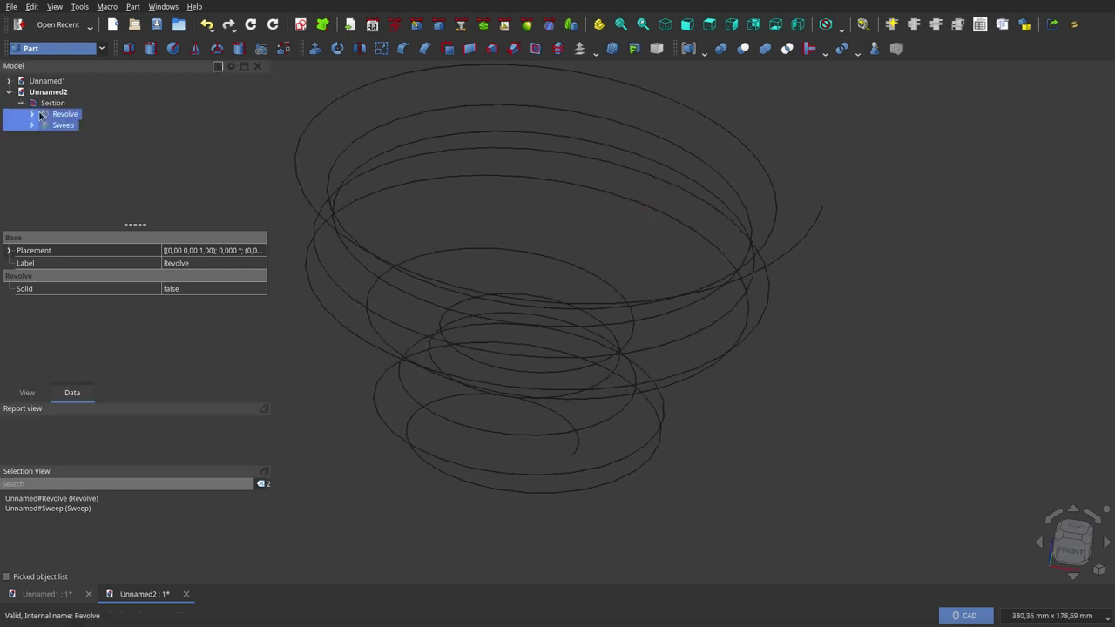
pyautogui.click(33, 114)
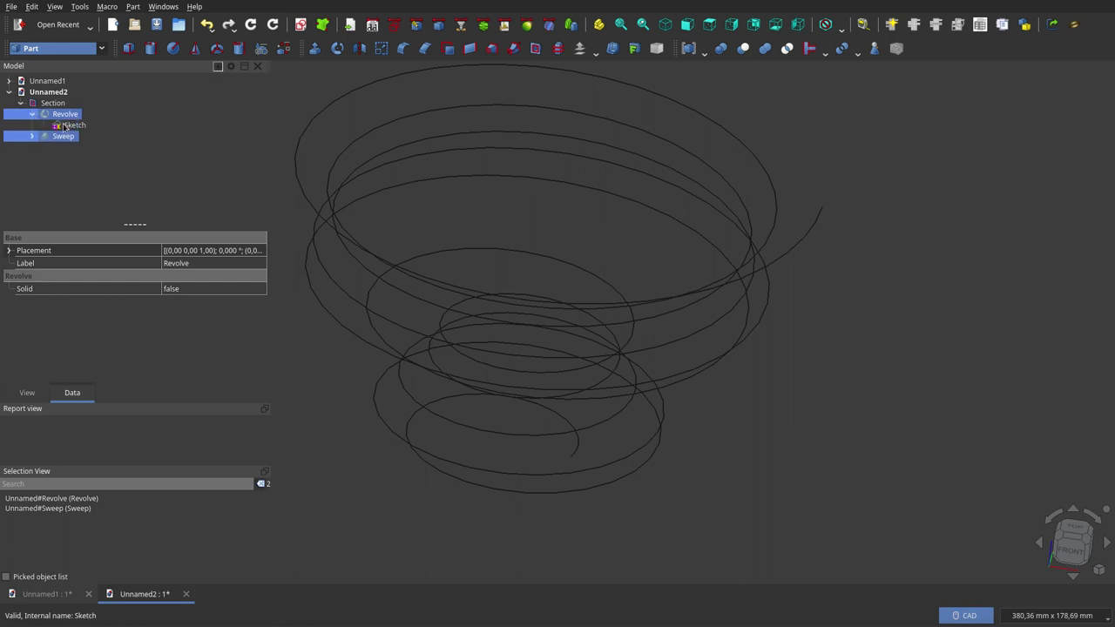
pyautogui.click(71, 125)
pyautogui.click(774, 386)
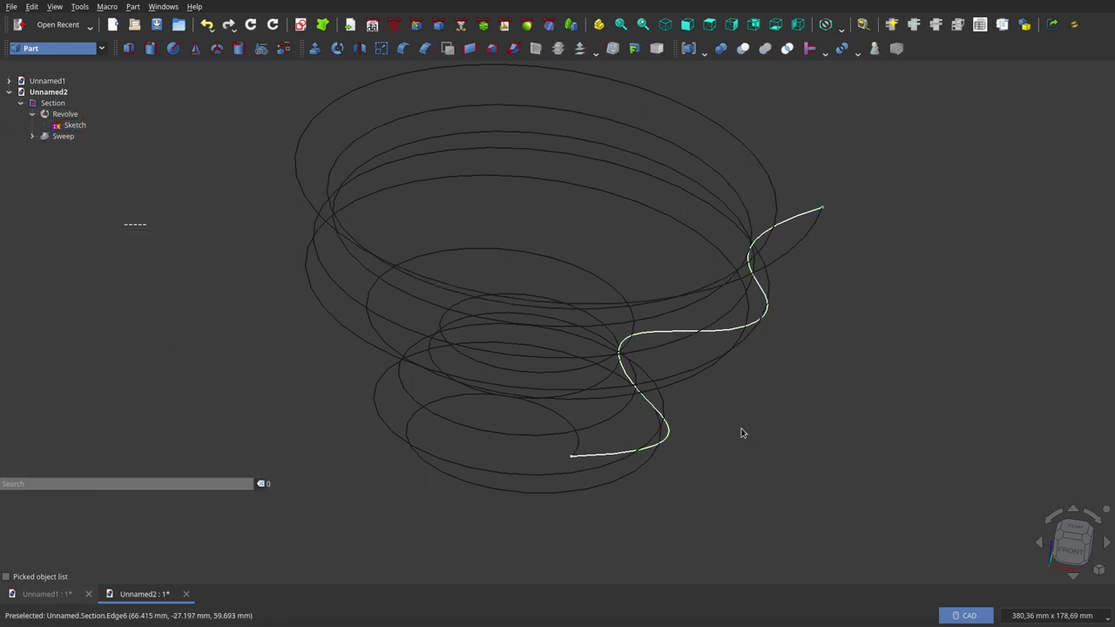
pyautogui.moveTo(739, 431)
pyautogui.mouseDown(button='middle')
pyautogui.moveTo(657, 232)
pyautogui.moveTo(610, 448)
pyautogui.moveTo(637, 319)
pyautogui.moveTo(655, 339)
pyautogui.moveTo(635, 360)
pyautogui.moveTo(363, 349)
pyautogui.moveTo(674, 354)
pyautogui.moveTo(677, 383)
pyautogui.moveTo(655, 351)
pyautogui.mouseUp(button='middle')
pyautogui.moveTo(655, 351); pyautogui.dragTo(658, 355, button='middle')
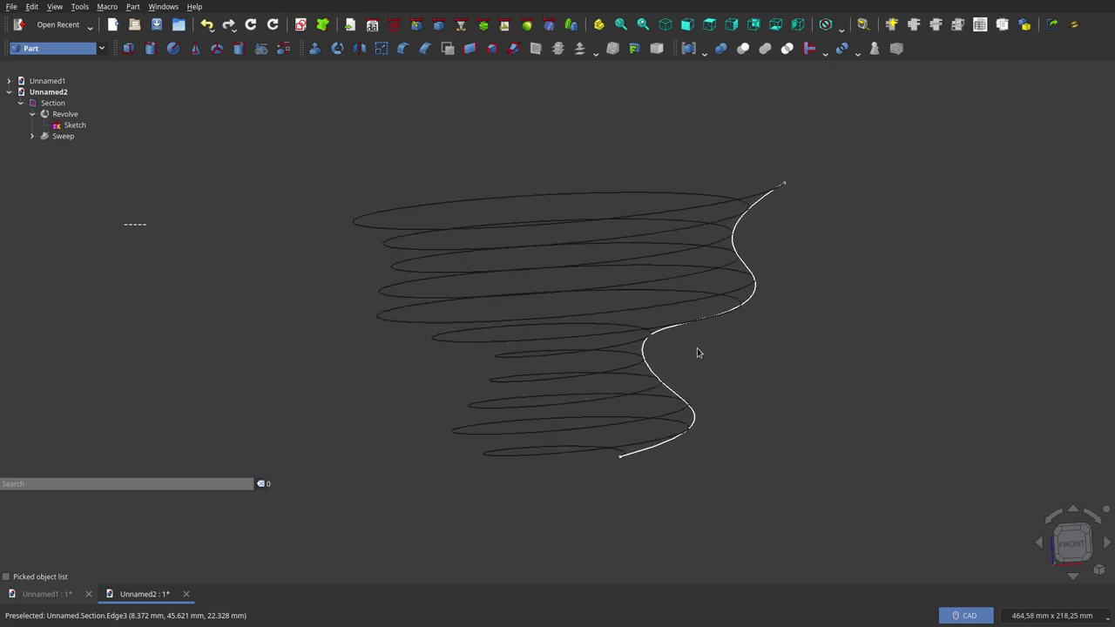
pyautogui.moveTo(705, 327)
pyautogui.mouseDown(button='middle')
pyautogui.moveTo(747, 209)
pyautogui.moveTo(790, 239)
pyautogui.moveTo(787, 252)
pyautogui.moveTo(677, 274)
pyautogui.moveTo(648, 234)
pyautogui.moveTo(655, 214)
pyautogui.moveTo(678, 218)
pyautogui.moveTo(726, 250)
pyautogui.moveTo(727, 306)
pyautogui.moveTo(693, 287)
pyautogui.moveTo(705, 241)
pyautogui.moveTo(792, 369)
pyautogui.moveTo(740, 305)
pyautogui.moveTo(814, 386)
pyautogui.moveTo(800, 404)
pyautogui.mouseUp(button='middle')
pyautogui.scroll(-3, 822, 415)
pyautogui.scroll(4, 758, 452)
pyautogui.scroll(-2, 601, 505)
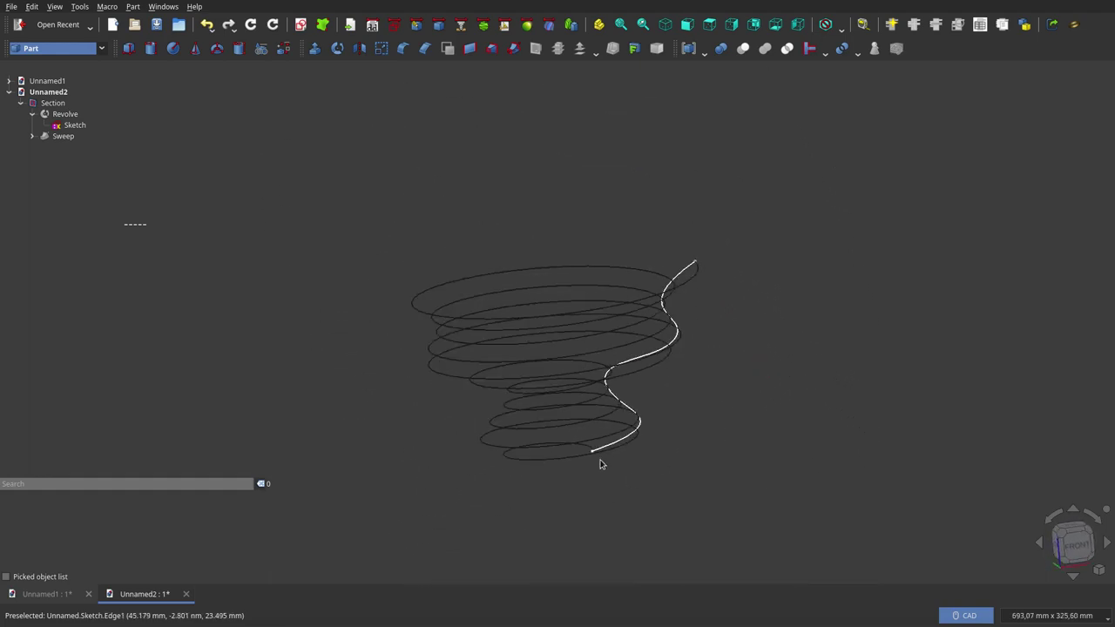
pyautogui.scroll(3, 601, 464)
pyautogui.moveTo(585, 448)
pyautogui.mouseDown(button='middle')
pyautogui.moveTo(564, 312)
pyautogui.moveTo(580, 349)
pyautogui.moveTo(580, 426)
pyautogui.mouseUp(button='middle')
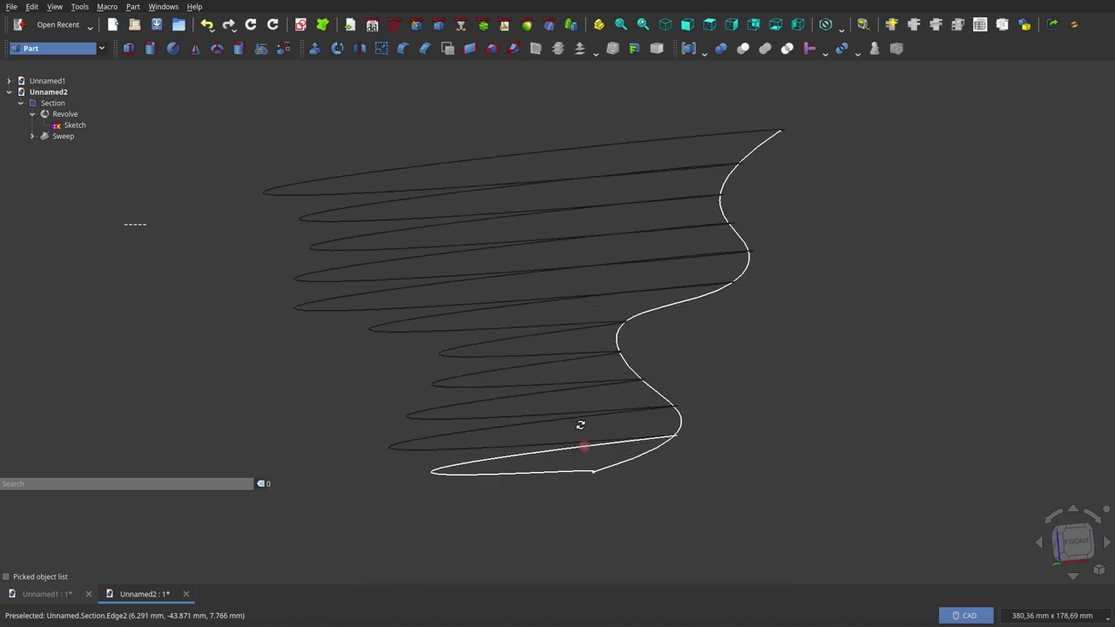
pyautogui.moveTo(766, 416)
pyautogui.mouseDown(button='middle')
pyautogui.moveTo(804, 406)
pyautogui.moveTo(581, 411)
pyautogui.moveTo(498, 366)
pyautogui.moveTo(593, 354)
pyautogui.moveTo(647, 382)
pyautogui.mouseUp(button='middle')
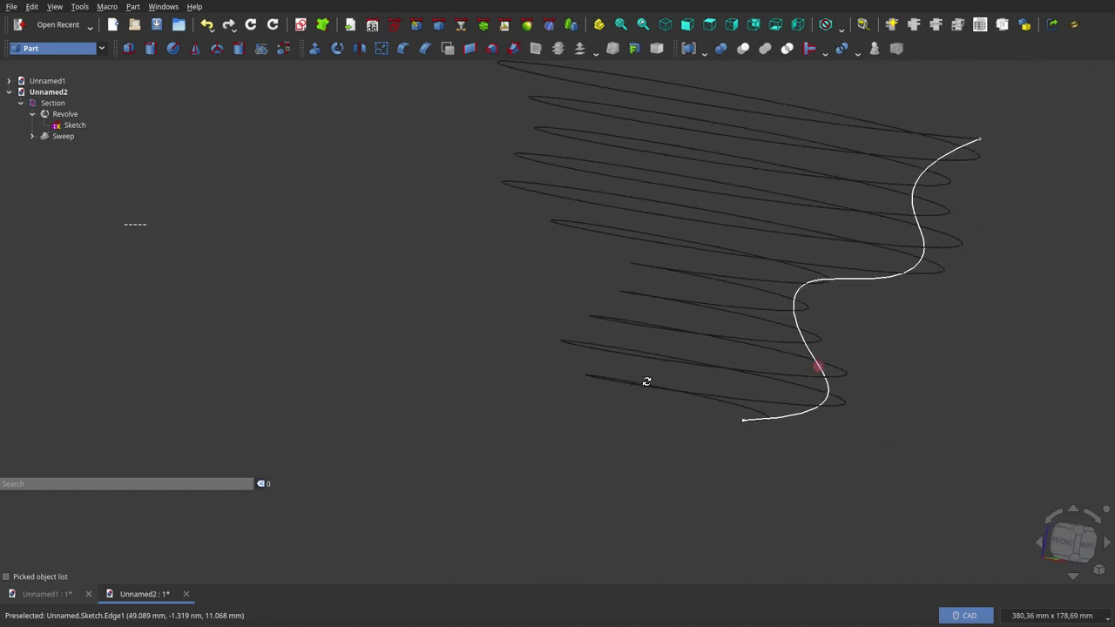
# Show the Revolve vase surface and orbit to look down into the bowl.
pyautogui.click(66, 114)
pyautogui.press('space')
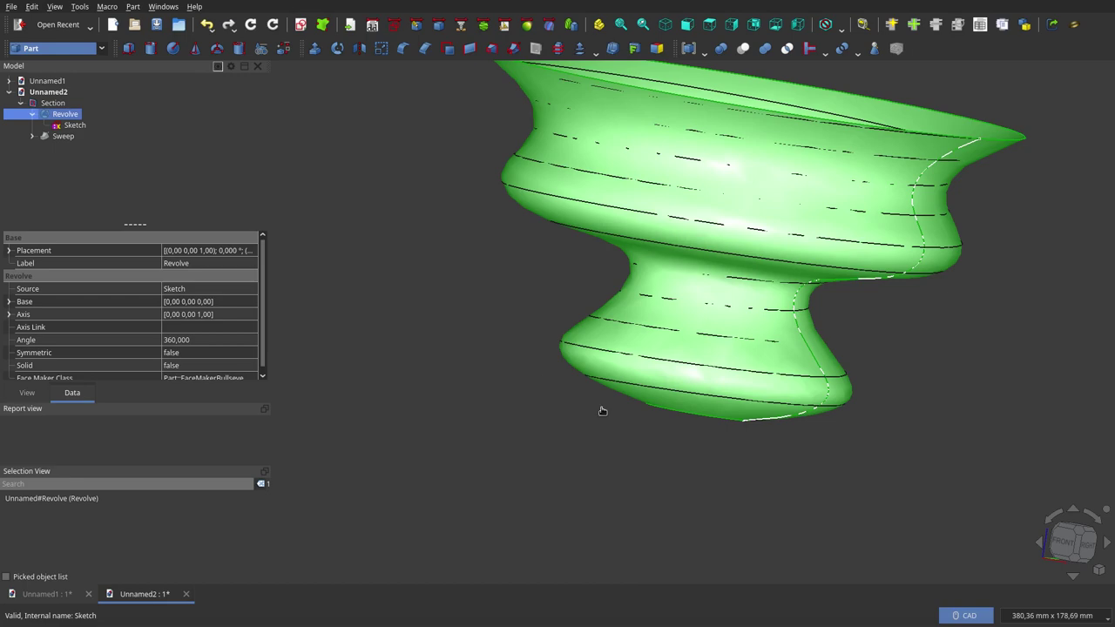
pyautogui.click(472, 341)
pyautogui.moveTo(472, 340)
pyautogui.mouseDown(button='middle')
pyautogui.moveTo(460, 435)
pyautogui.moveTo(505, 231)
pyautogui.moveTo(535, 319)
pyautogui.moveTo(516, 321)
pyautogui.moveTo(485, 261)
pyautogui.moveTo(91, 146)
pyautogui.mouseUp(button='middle')
pyautogui.scroll(3, 543, 252)
# Hide the Revolve surface again and orbit to a side view of the section rings.
pyautogui.click(64, 114)
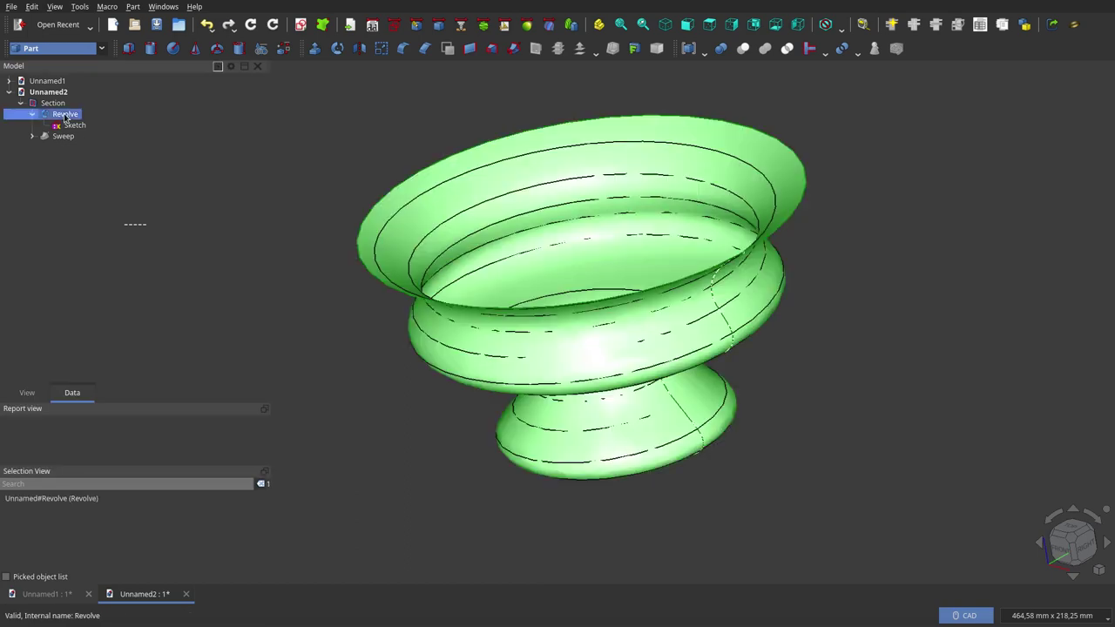
pyautogui.press('space')
pyautogui.moveTo(562, 430)
pyautogui.mouseDown(button='middle')
pyautogui.moveTo(578, 374)
pyautogui.moveTo(632, 358)
pyautogui.moveTo(703, 363)
pyautogui.moveTo(639, 398)
pyautogui.moveTo(627, 378)
pyautogui.moveTo(638, 369)
pyautogui.mouseUp(button='middle')
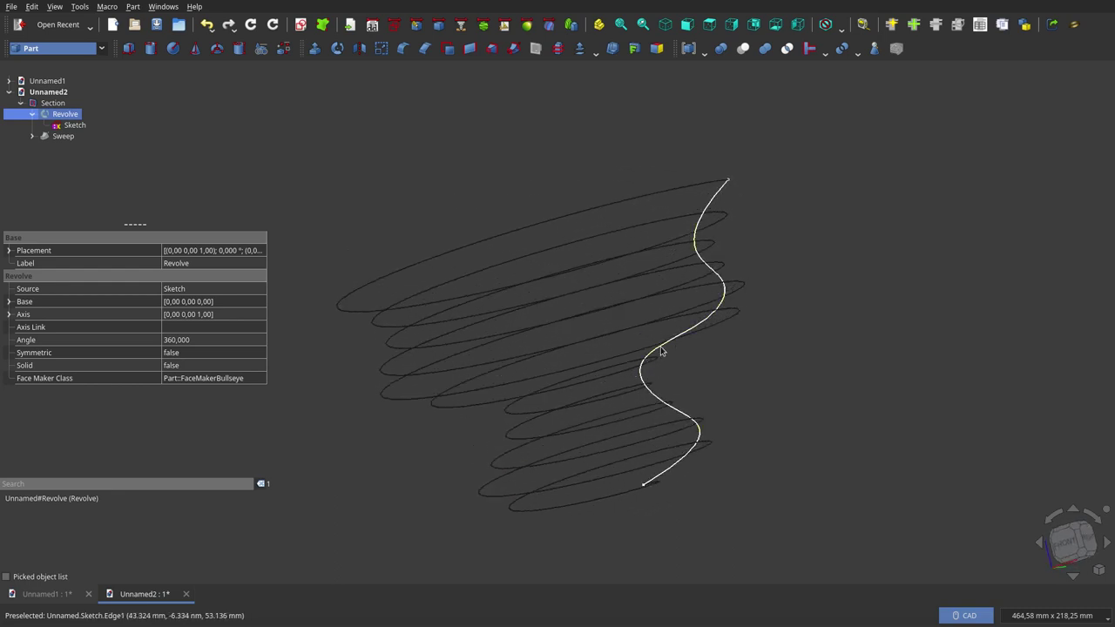
pyautogui.moveTo(684, 319)
pyautogui.mouseDown(button='middle')
pyautogui.moveTo(612, 326)
pyautogui.moveTo(683, 337)
pyautogui.mouseUp(button='middle')
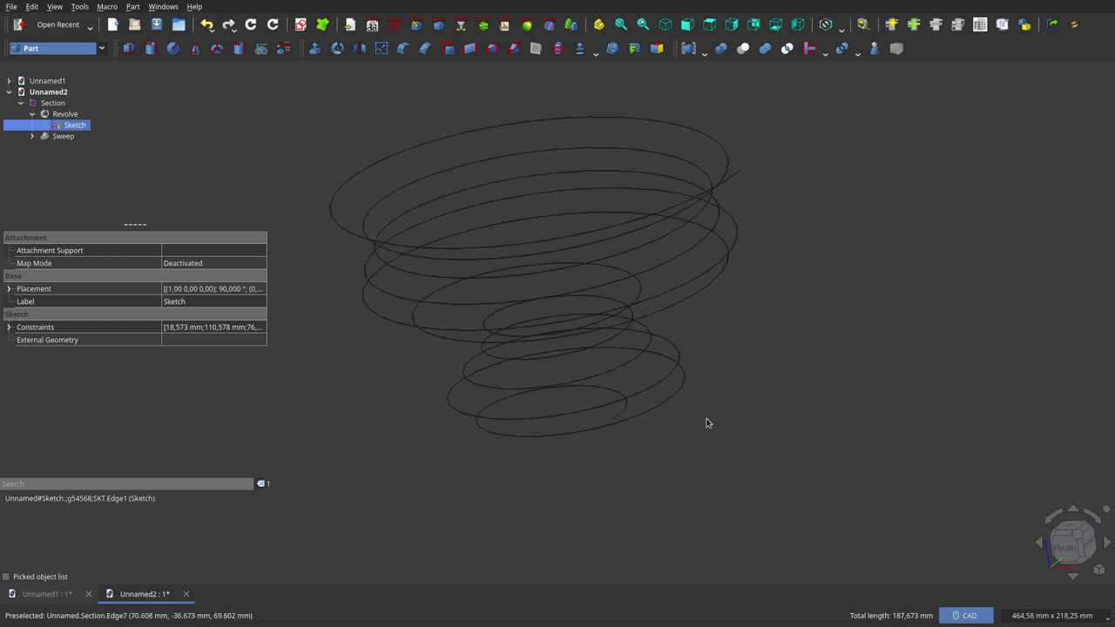